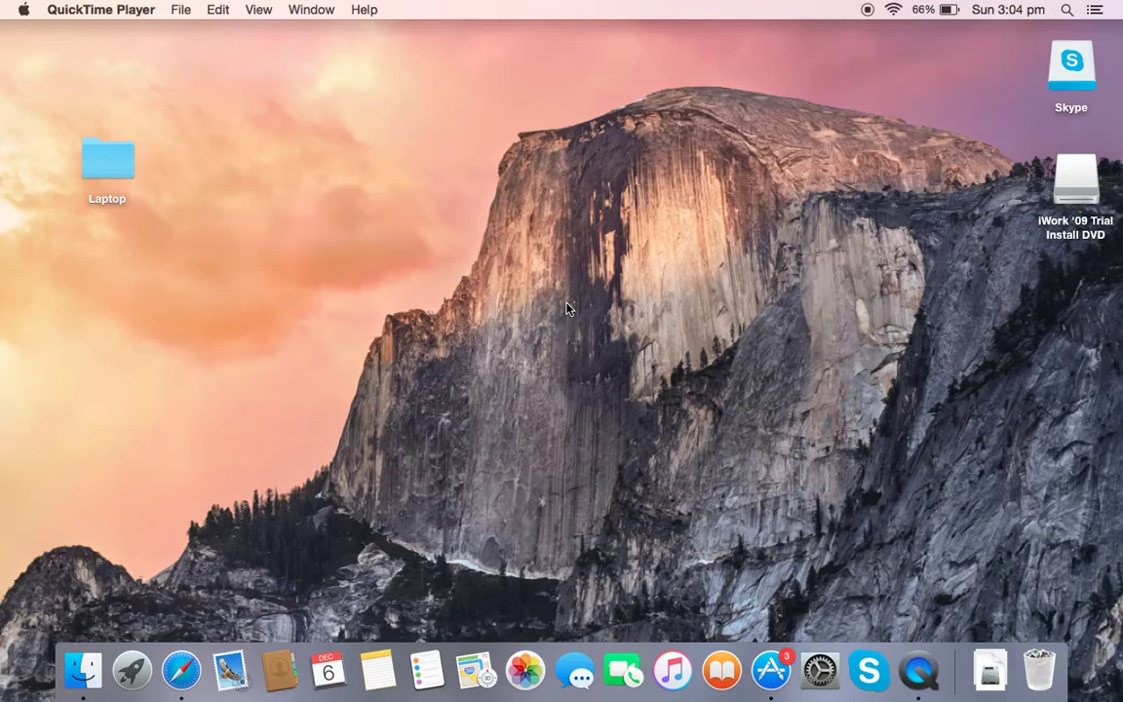
Step: Read the redmondpie.com guide to free iWork on older Macs in Safari, up to Step 1
key("ctrl+Right")
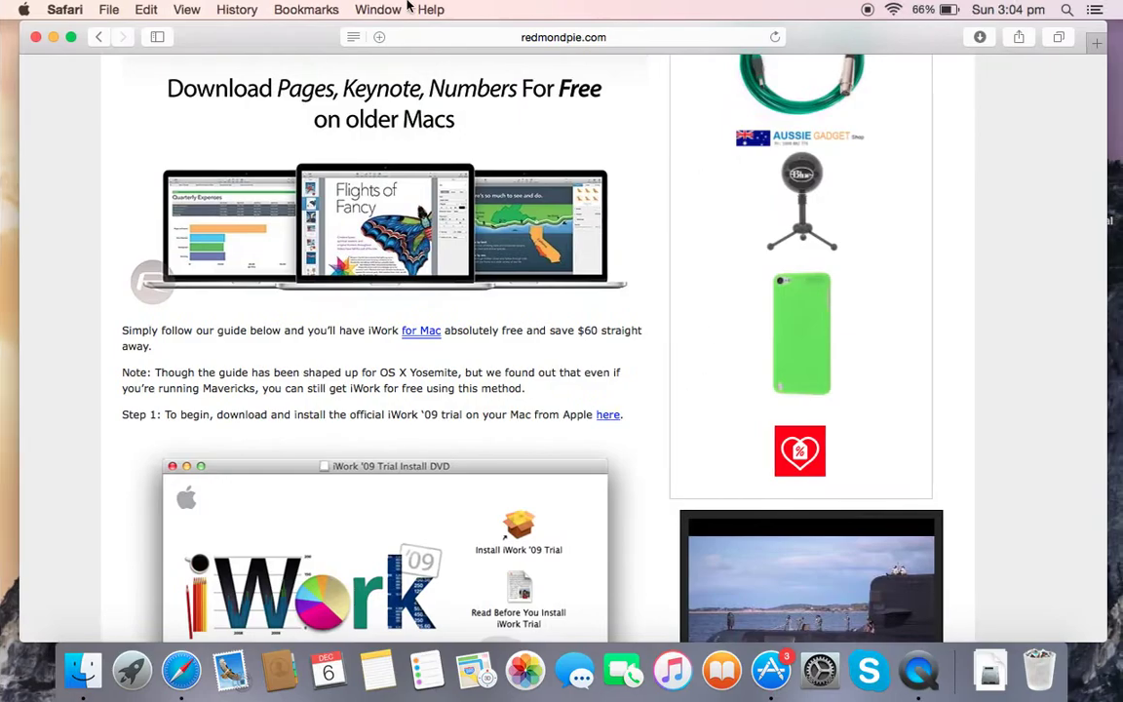
scroll(619, 175, "up", 15)
scroll(619, 176, "down", 10)
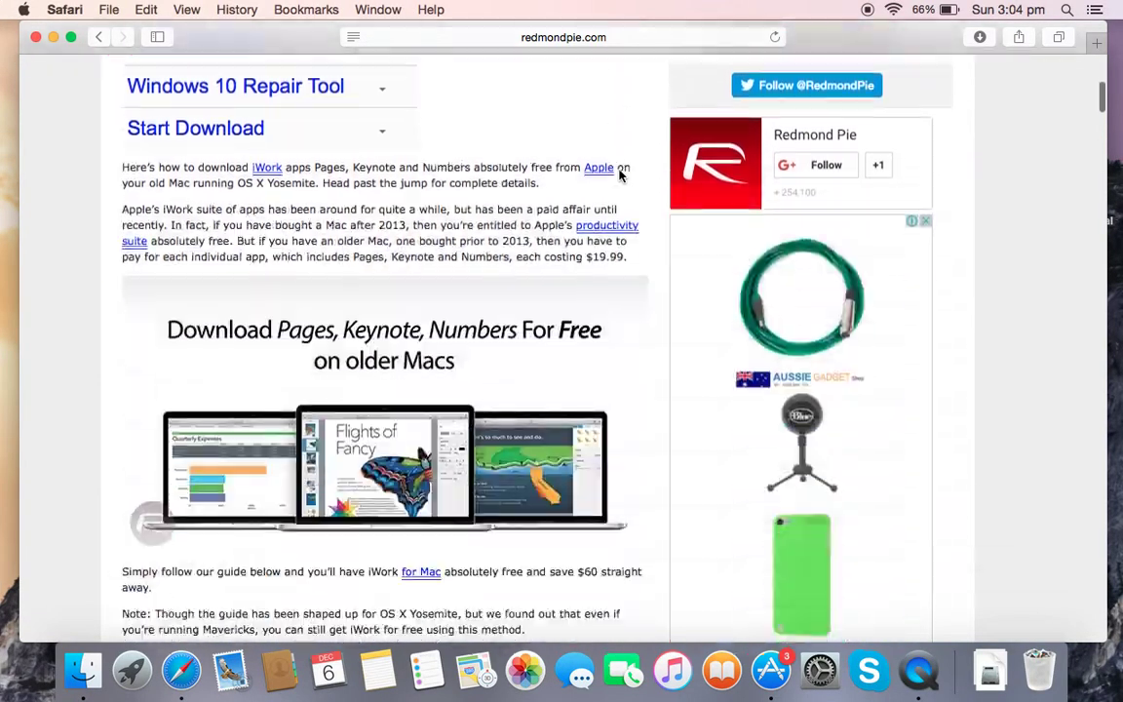
scroll(619, 175, "down", 5)
scroll(619, 176, "up", 2)
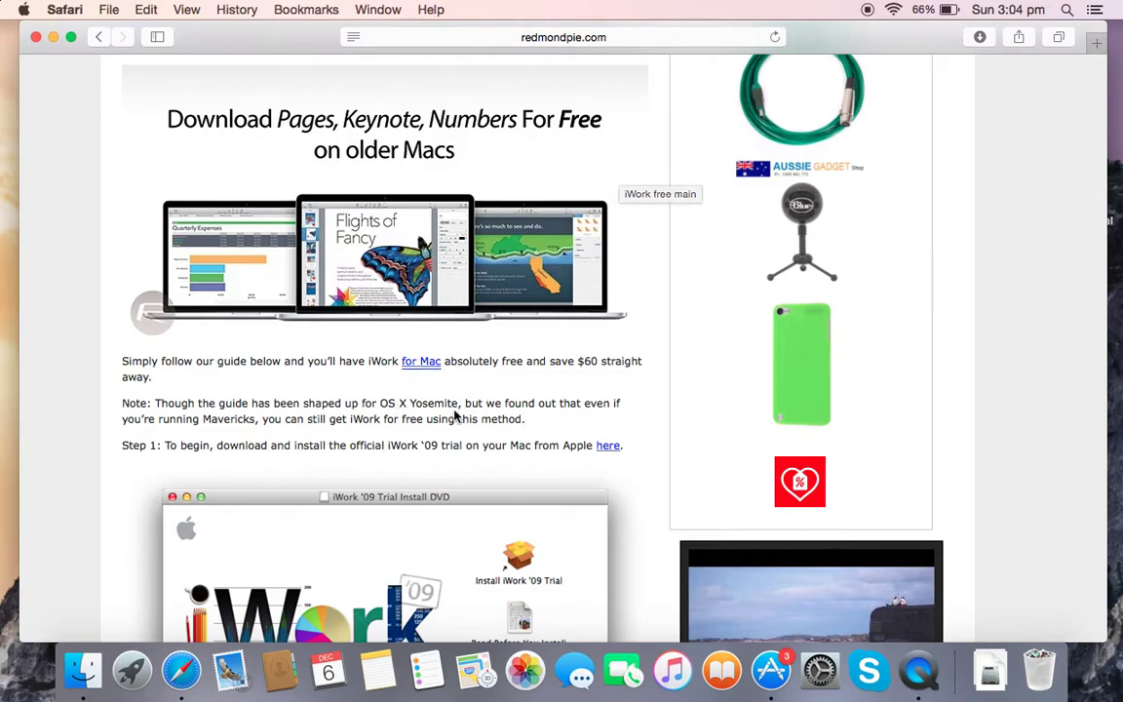
left_click(621, 37)
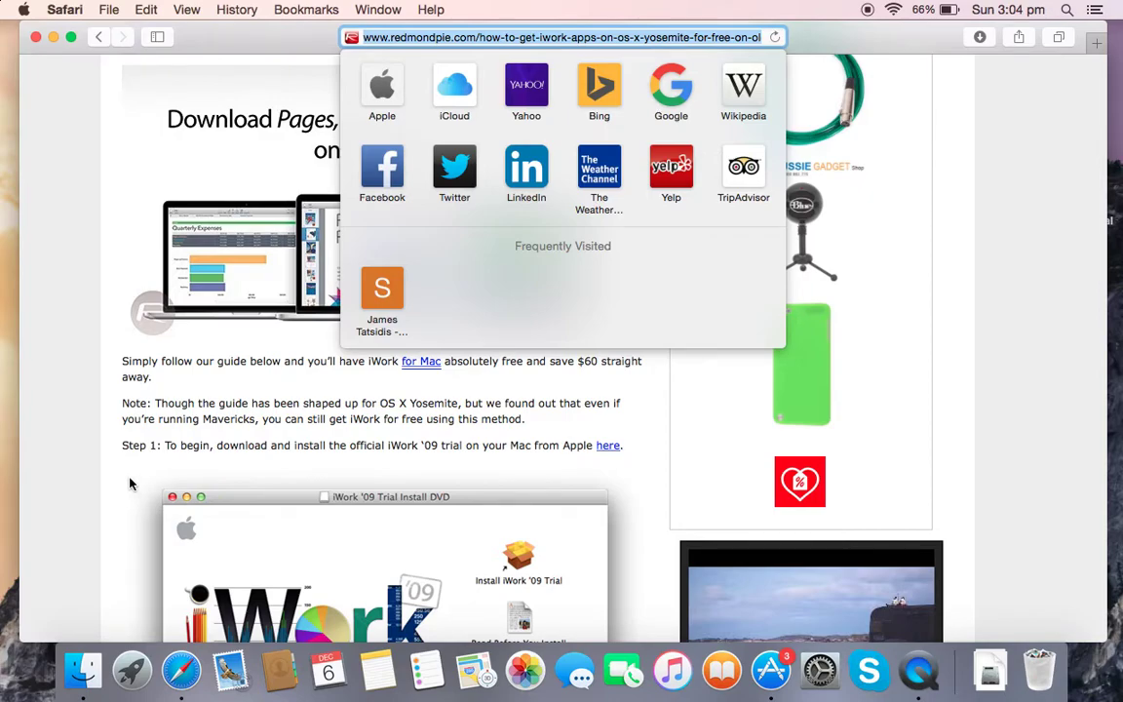
left_click(130, 483)
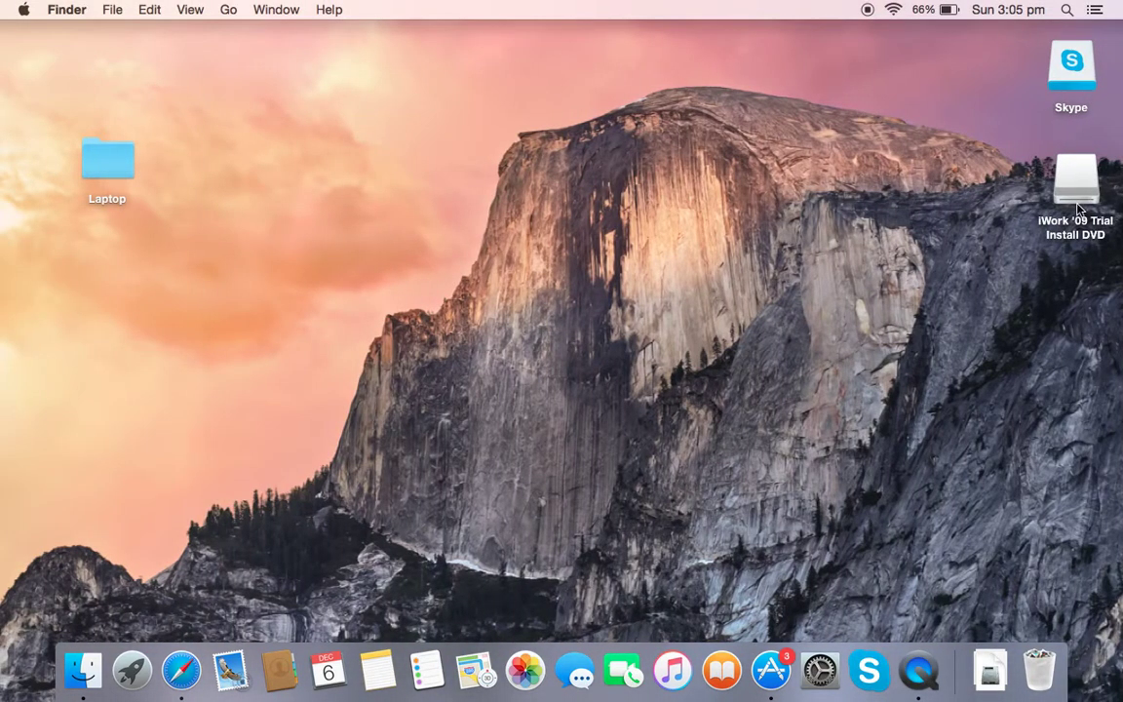
double_click(1078, 175)
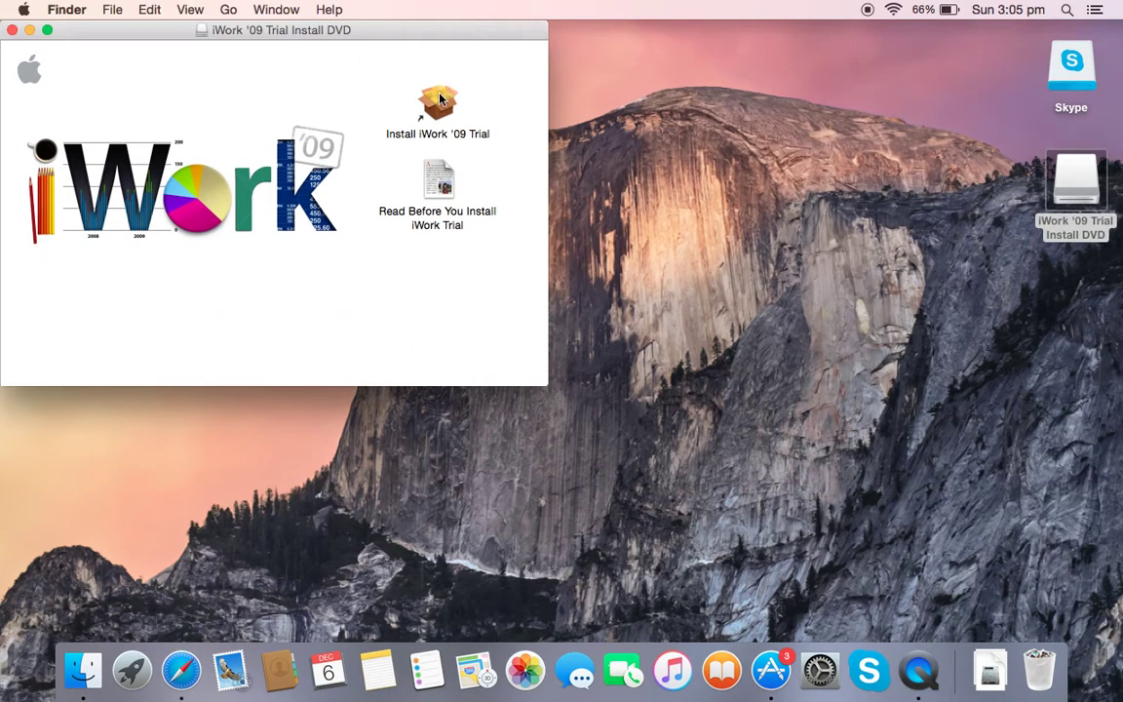
left_click(441, 103)
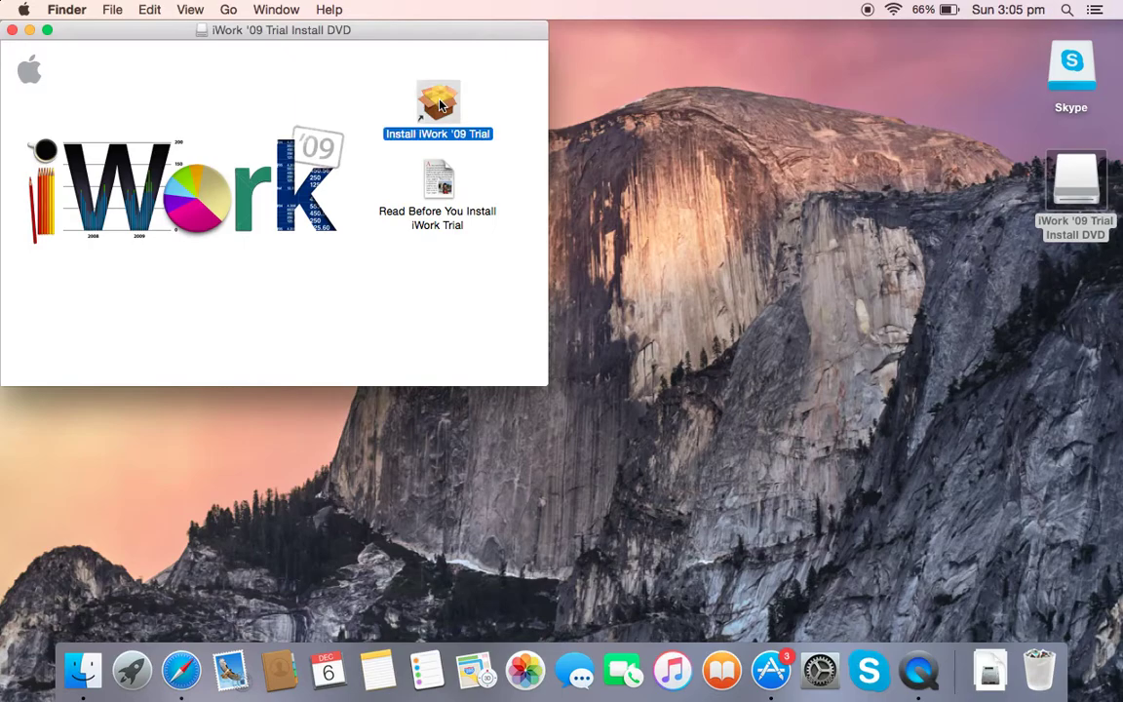
double_click(440, 105)
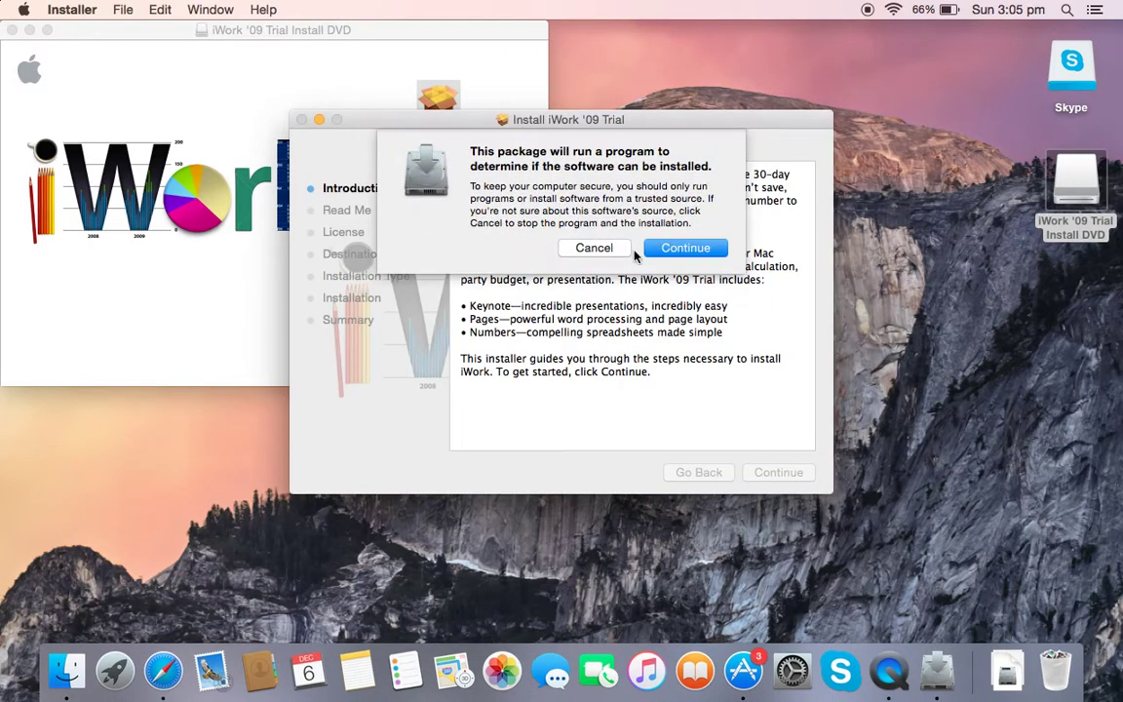
left_click(605, 248)
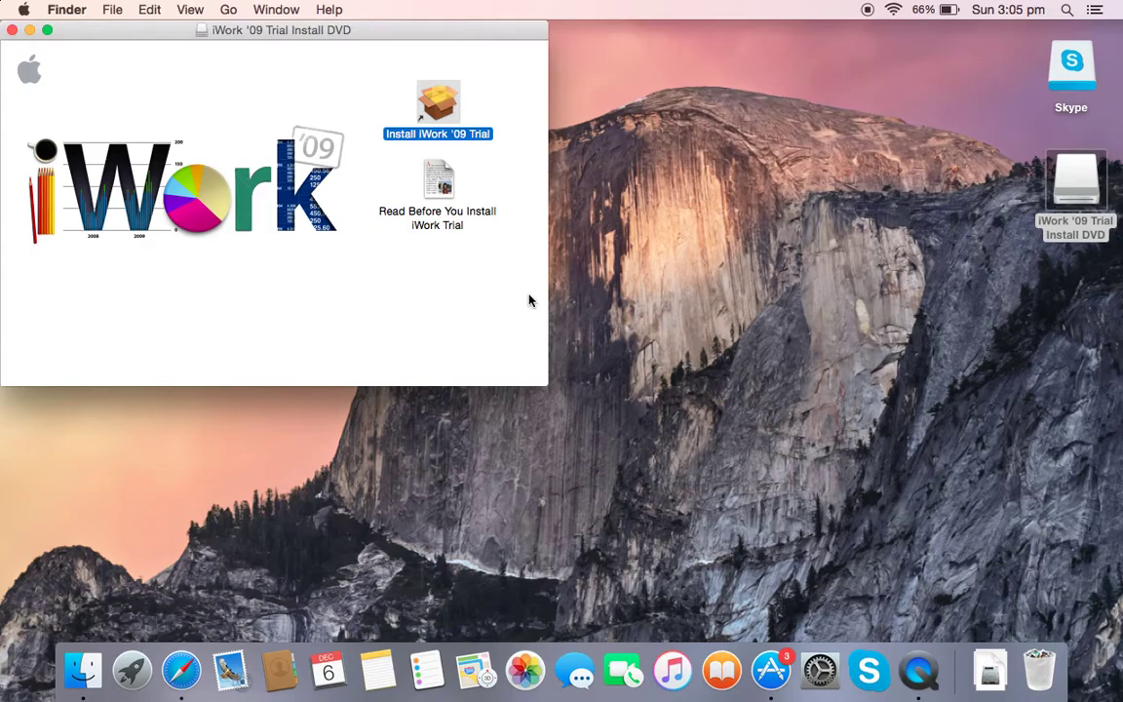
left_click(12, 30)
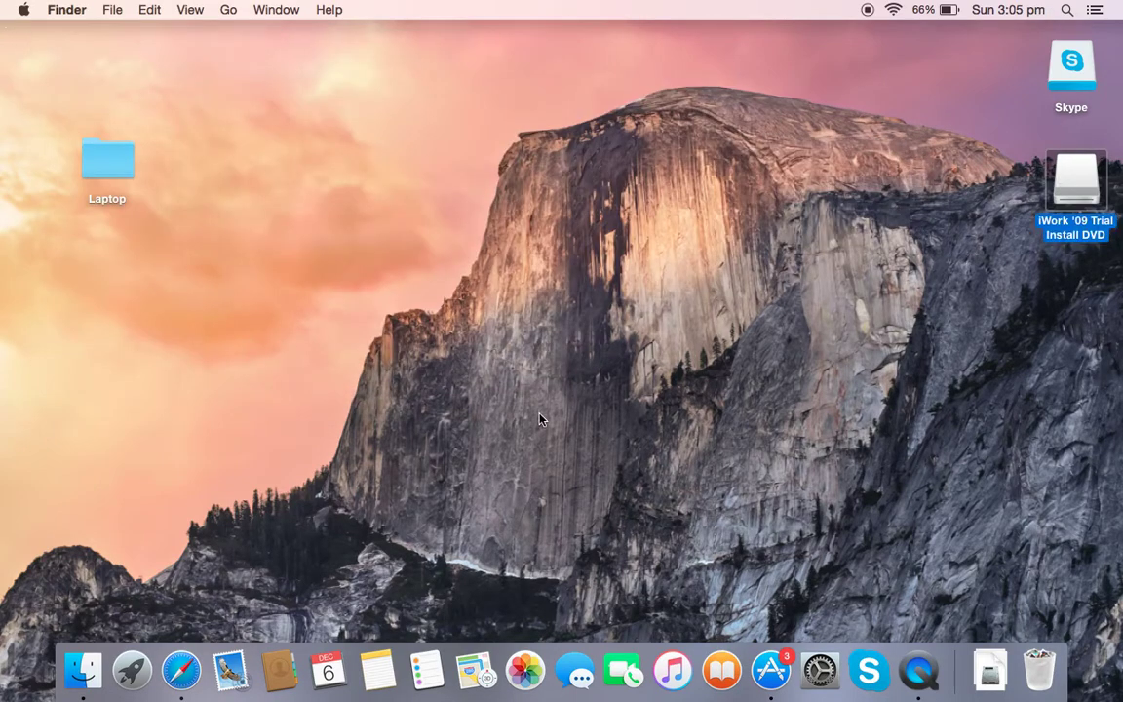
Step: Bring up the App Store and search it for 'iwork'
left_click(770, 671)
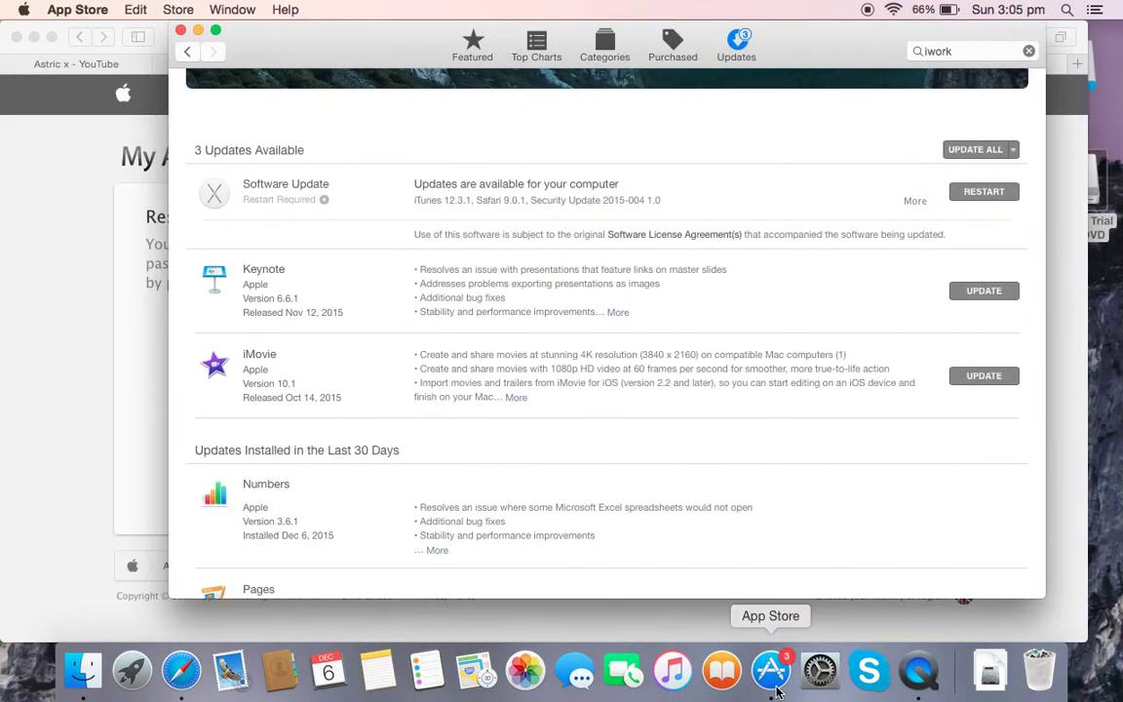
left_click(474, 43)
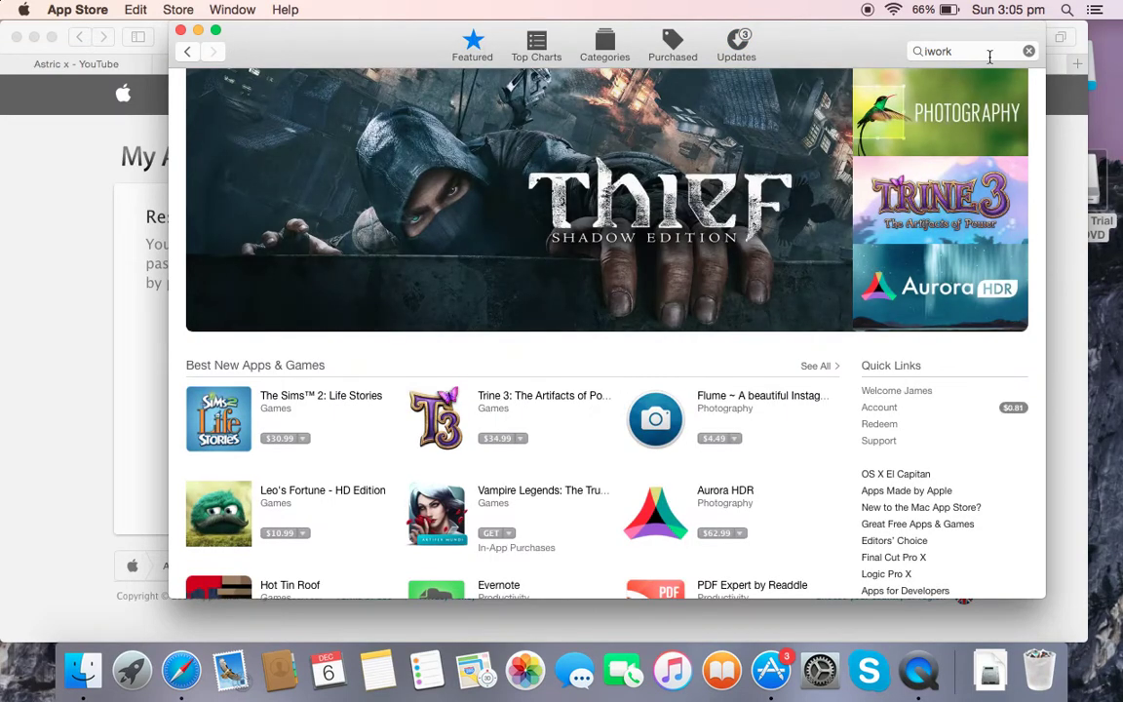
left_click(991, 51)
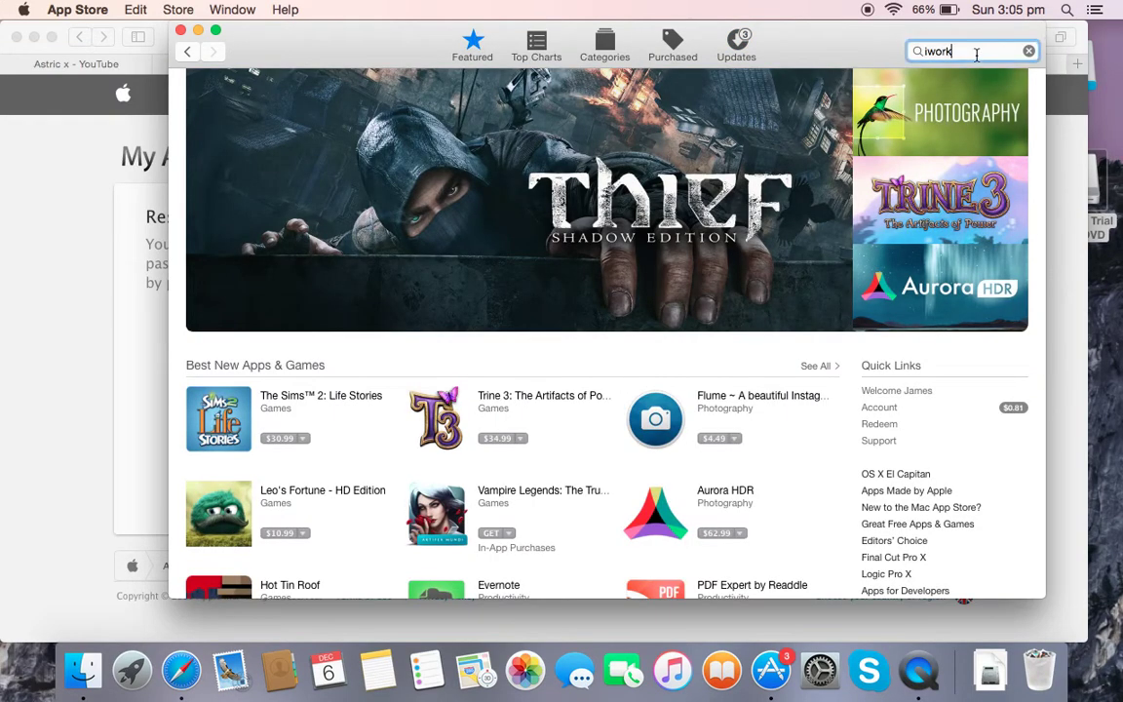
key("Return")
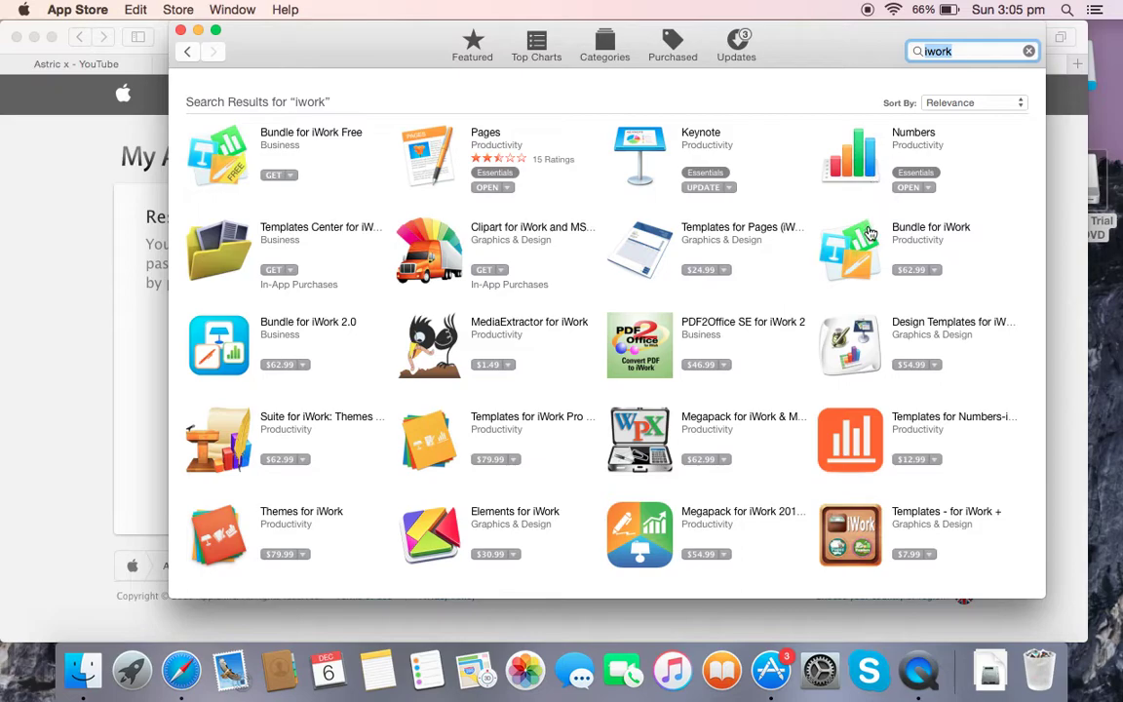
Step: Review the Updates list: Keynote and iMovie updates pending, Numbers and Pages recently installed
left_click(739, 45)
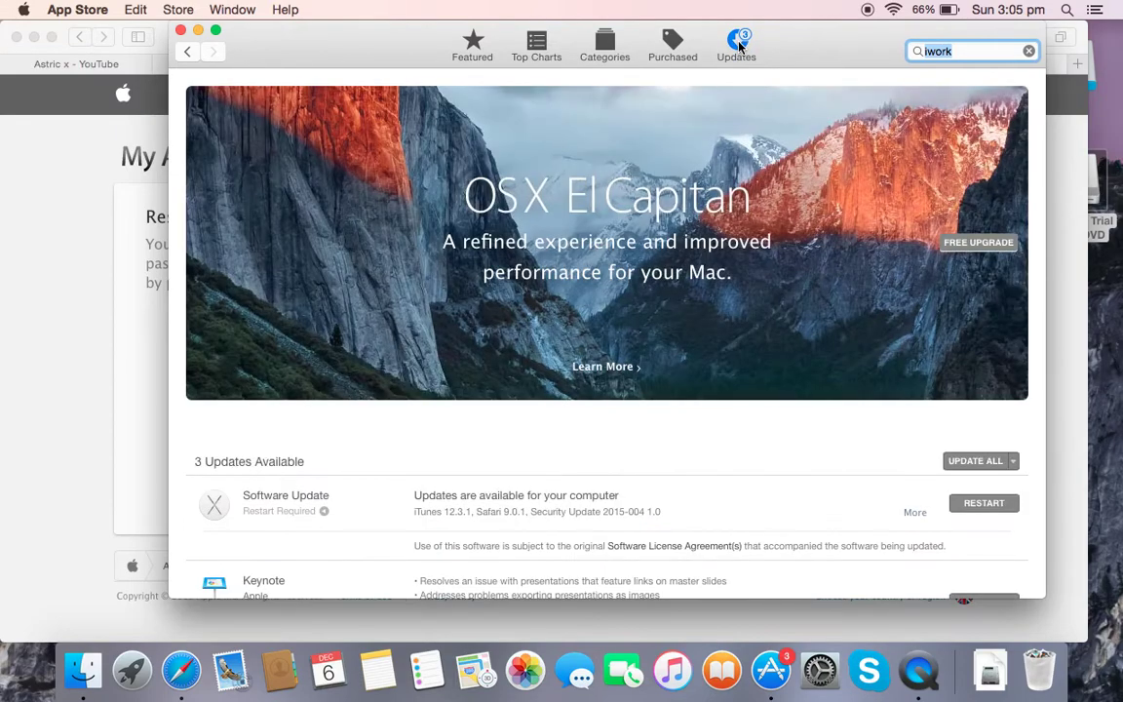
scroll(727, 247, "down", 10)
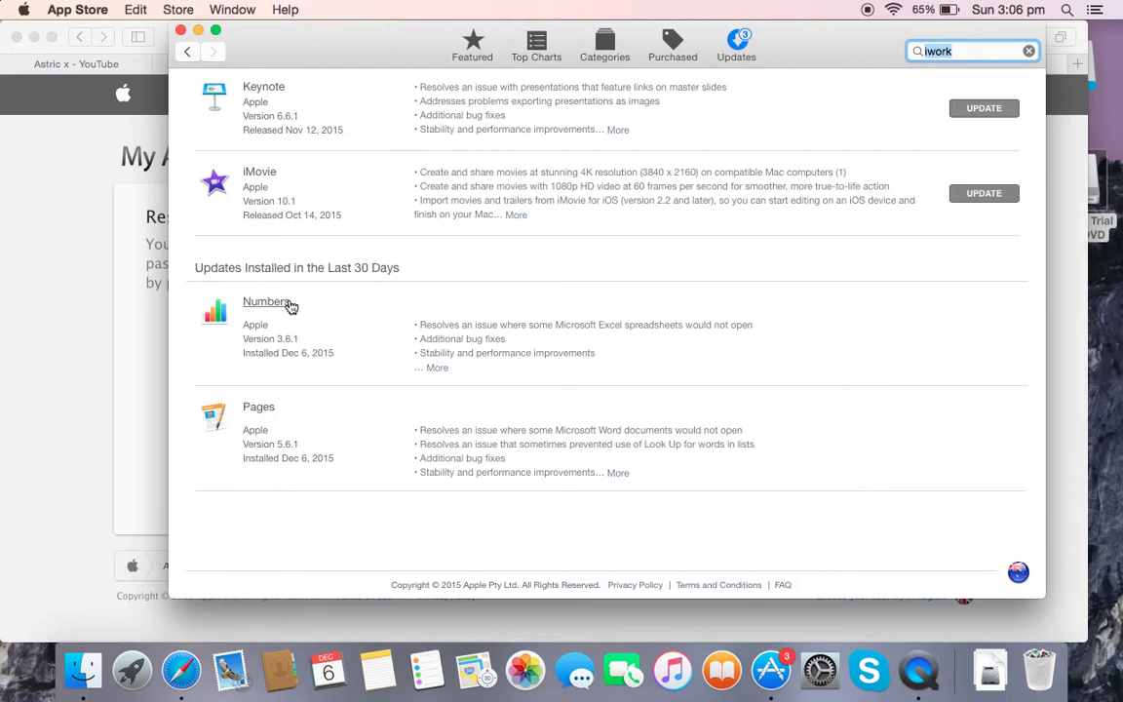
scroll(290, 306, "up", 1)
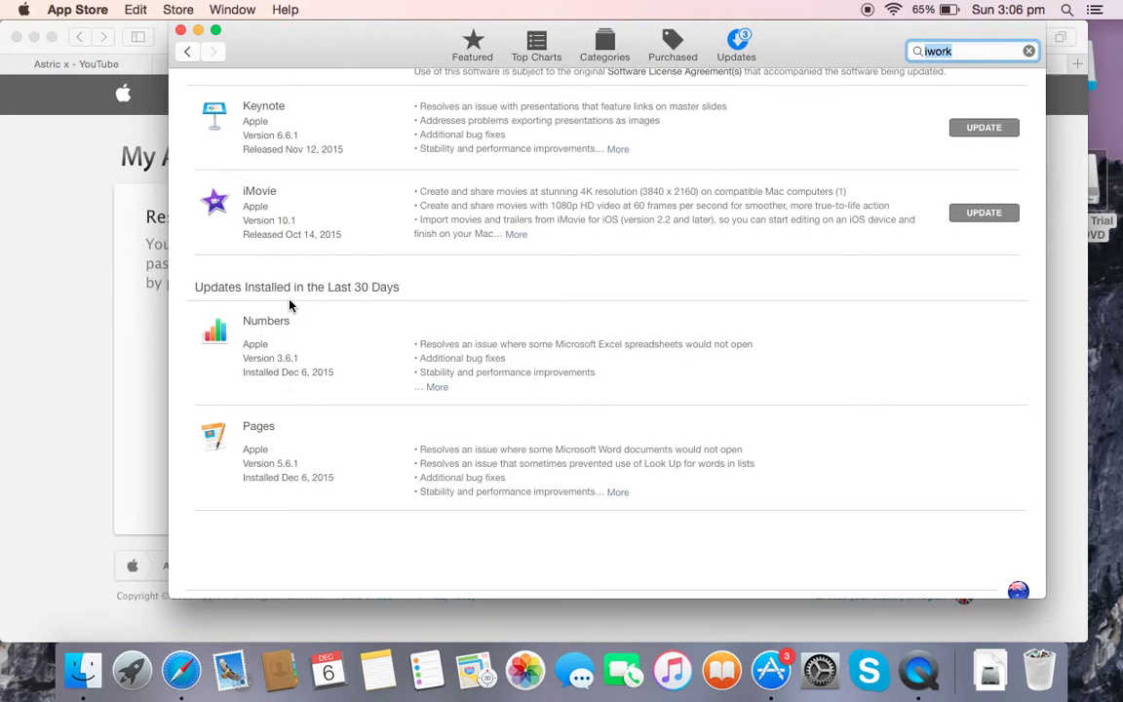
scroll(291, 283, "up", 2)
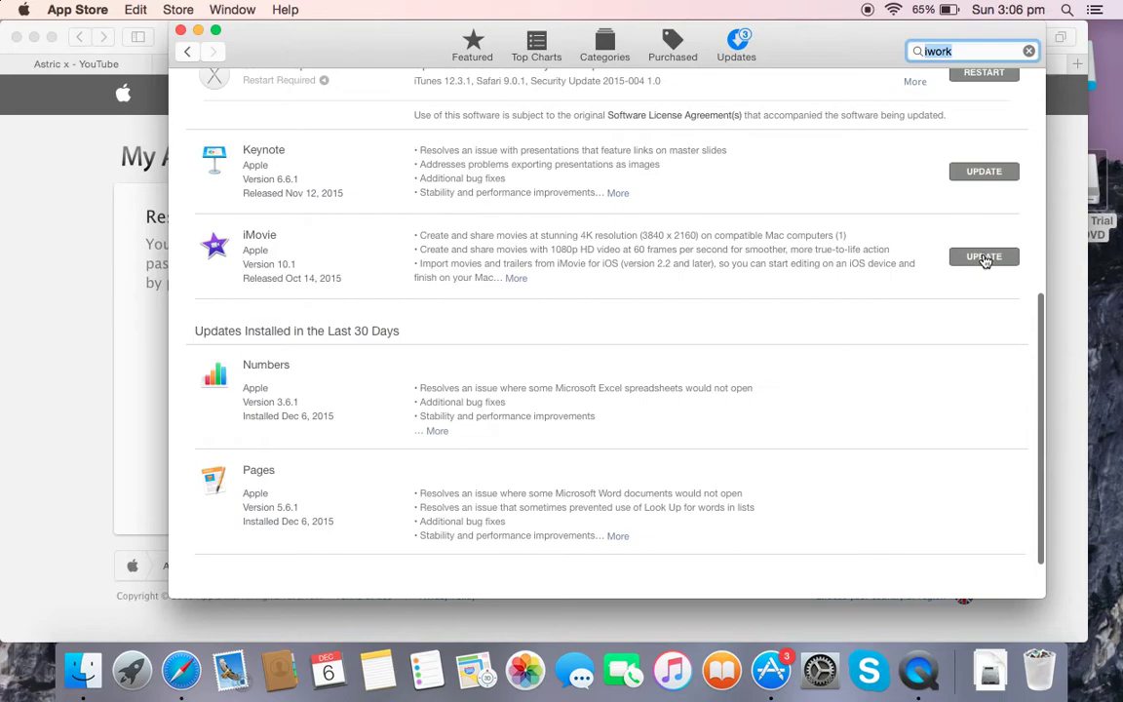
Step: Start the iMovie update and show the Applications folder in a new Finder window
left_click(984, 256)
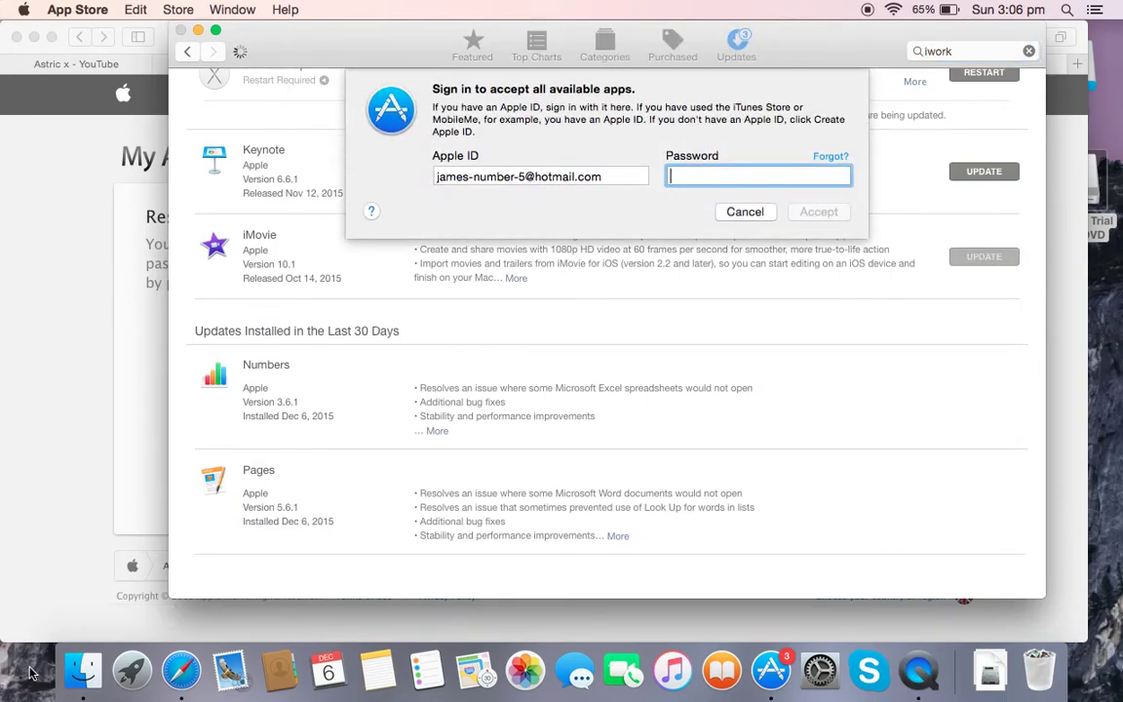
left_click(83, 670)
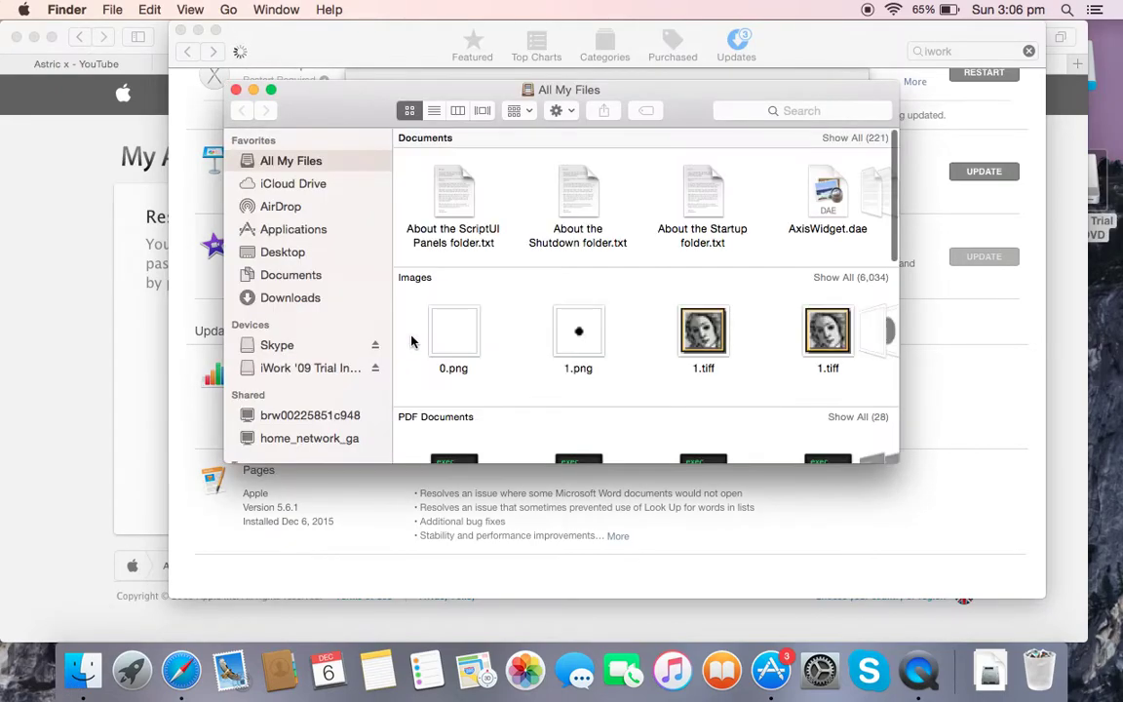
left_click(337, 234)
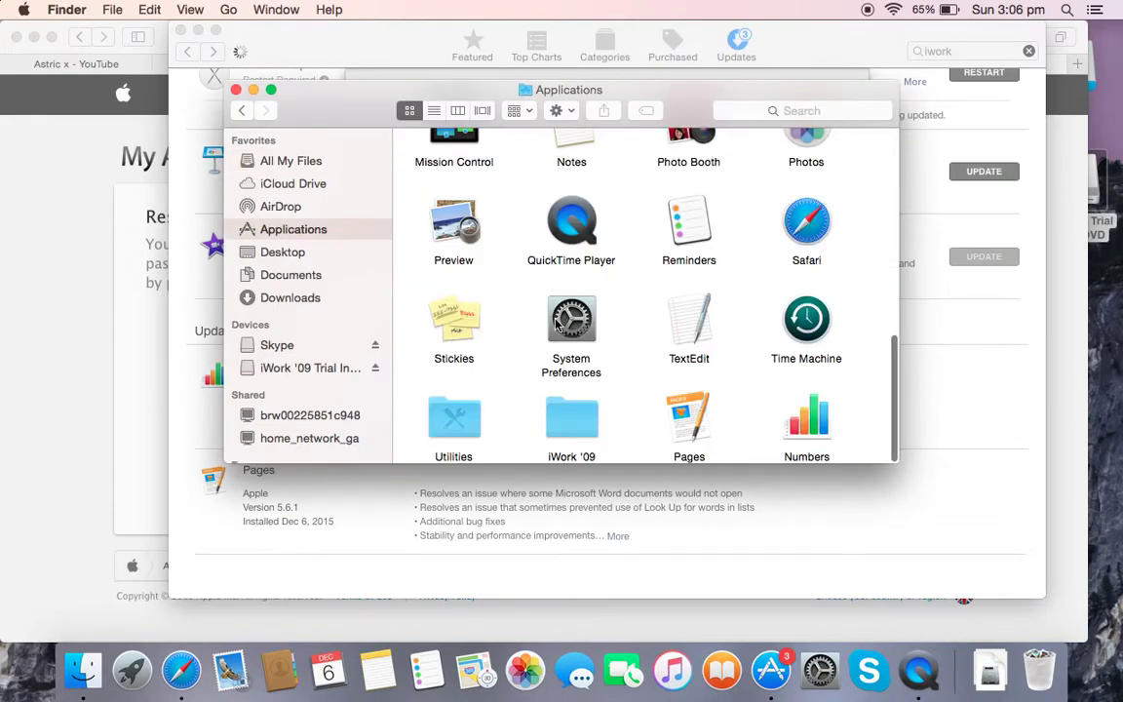
Step: Browse the Applications folder, which lists Pages, Numbers and an iWork '09 folder
scroll(557, 321, "up", 2)
scroll(557, 321, "up", 3)
scroll(557, 324, "up", 3)
scroll(556, 324, "up", 3)
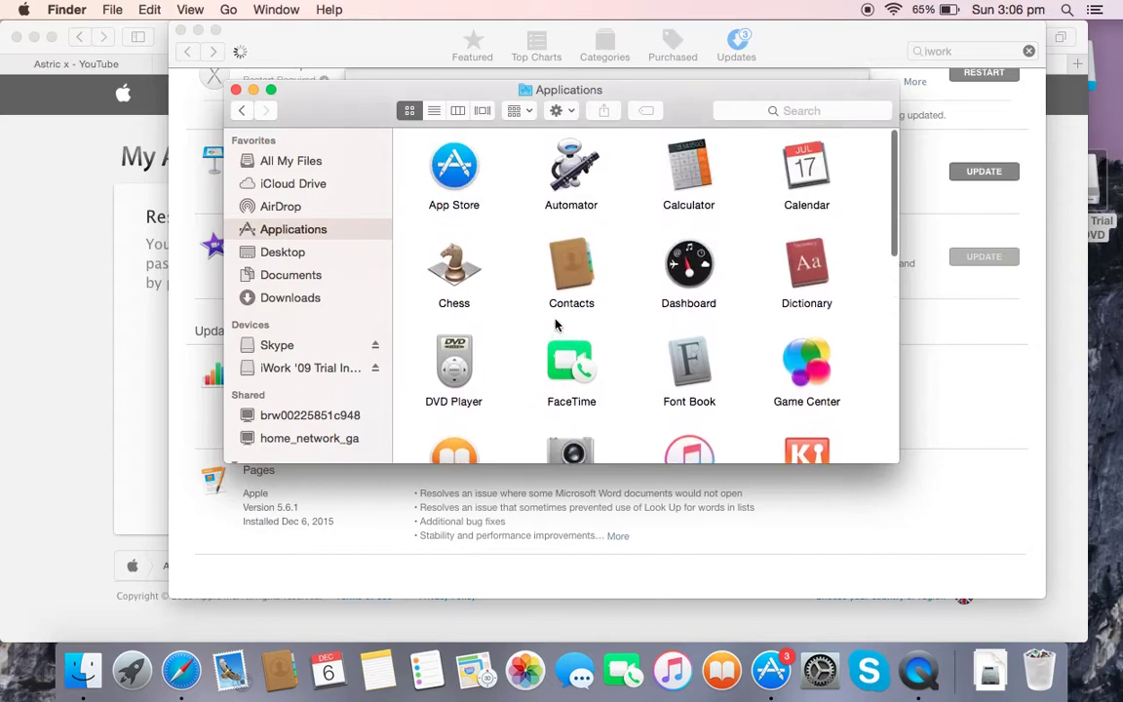
scroll(557, 324, "down", 4)
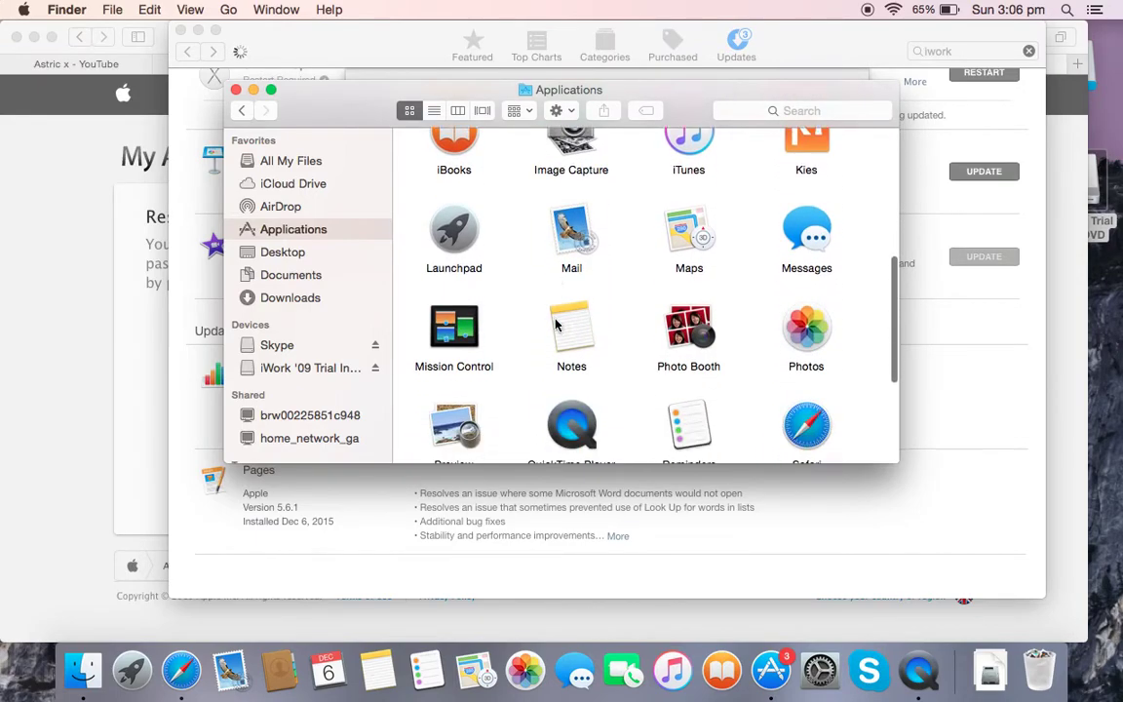
scroll(556, 325, "down", 5)
scroll(555, 325, "up", 2)
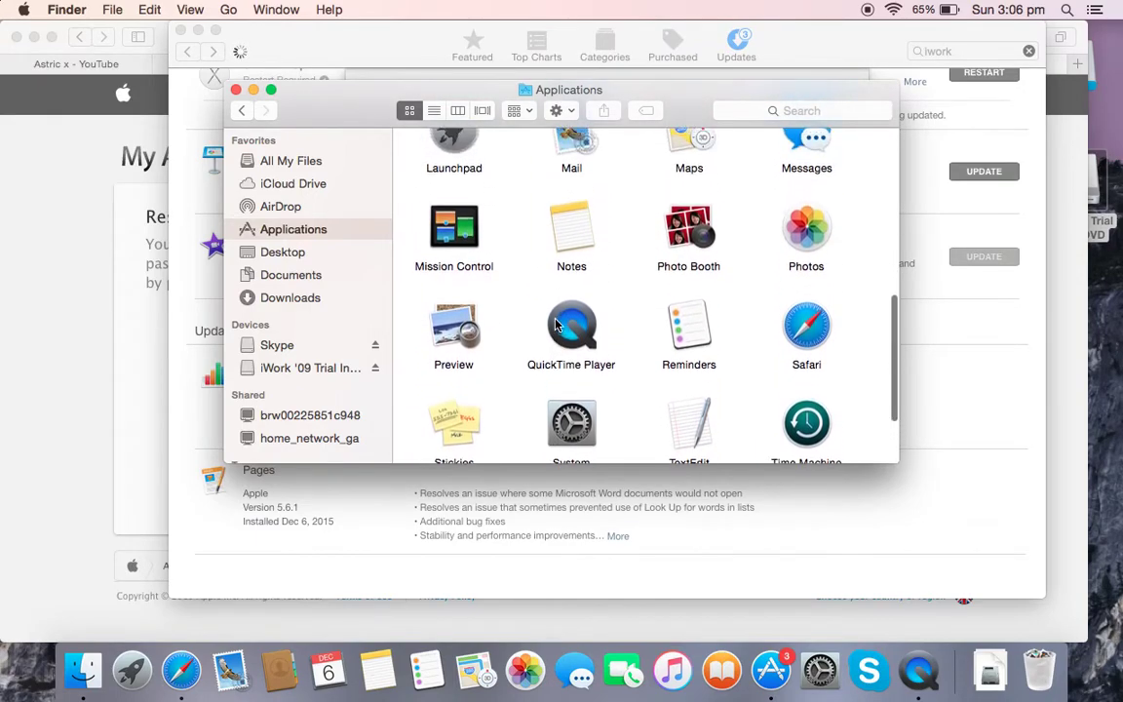
scroll(556, 324, "up", 3)
scroll(555, 325, "up", 4)
scroll(556, 325, "up", 3)
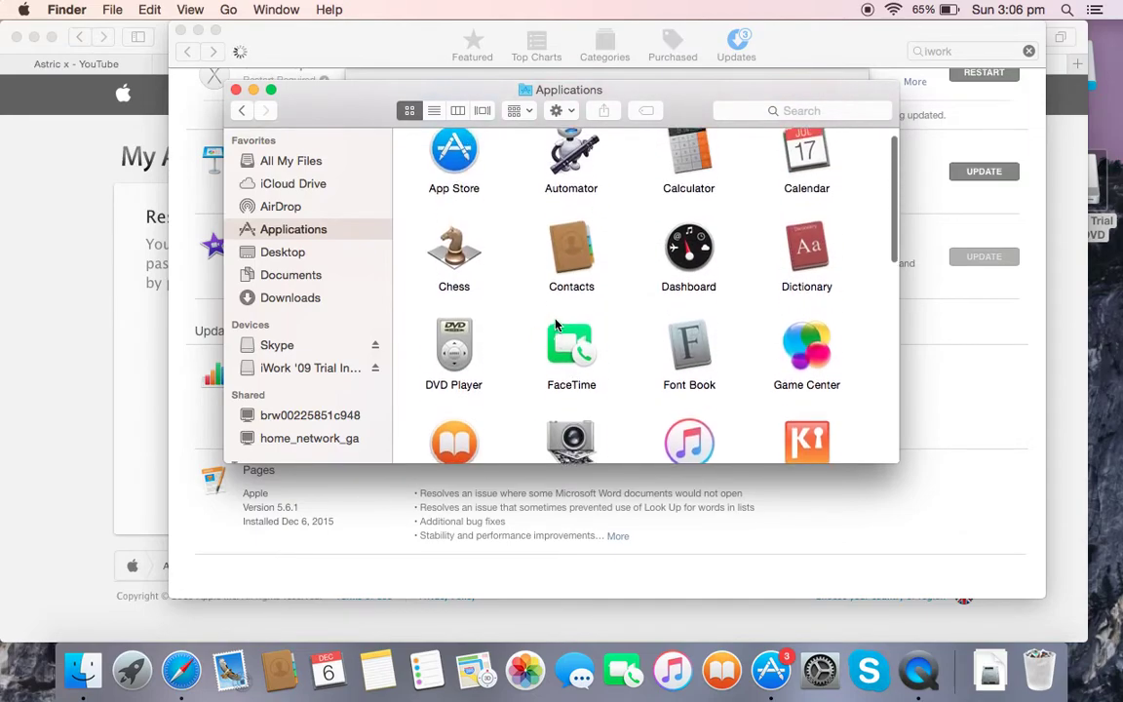
Step: Close the Applications window and submit the Apple ID password to accept the apps
left_click(235, 90)
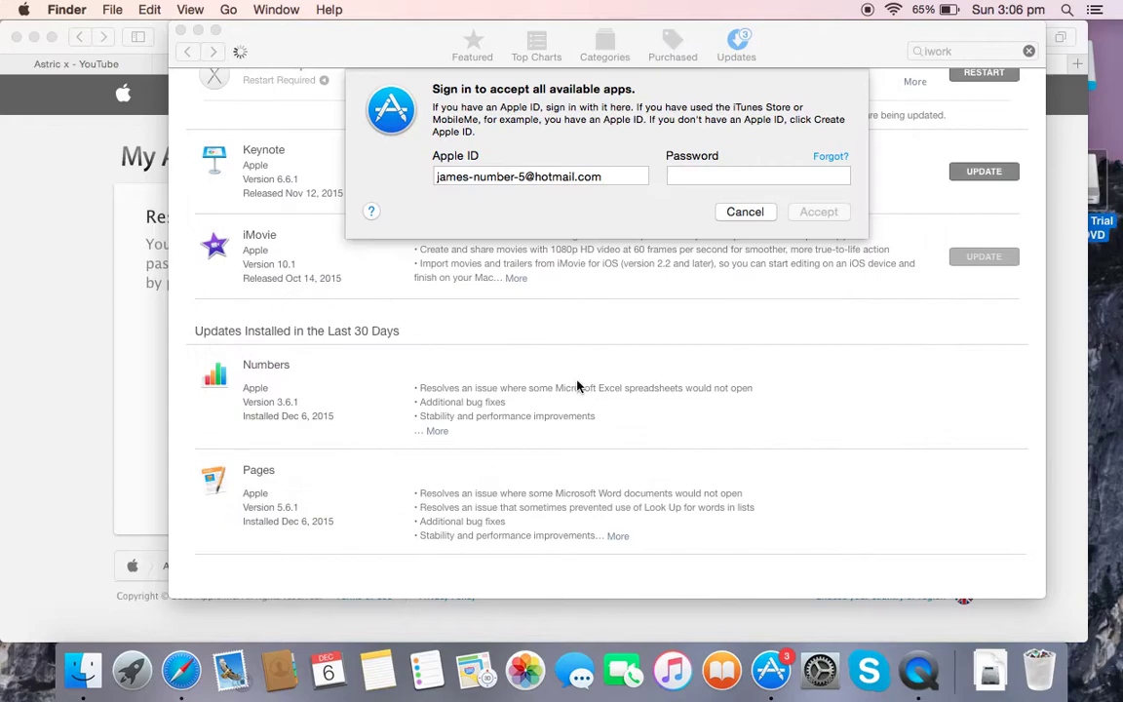
left_click(719, 175)
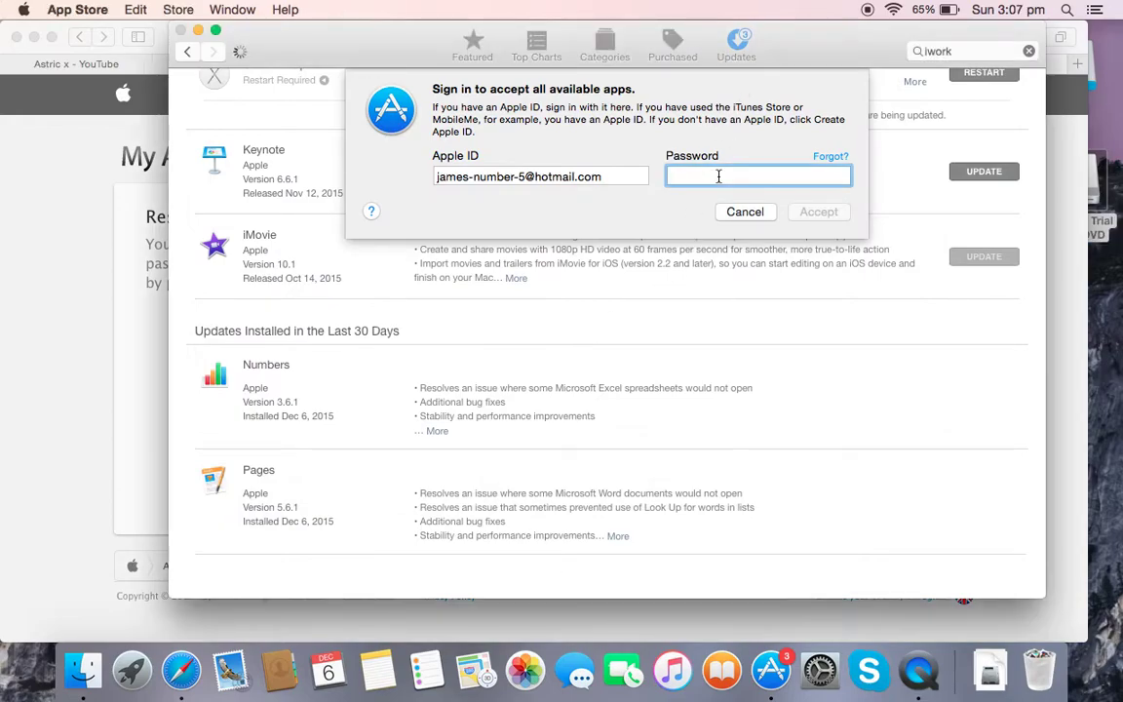
type("•")
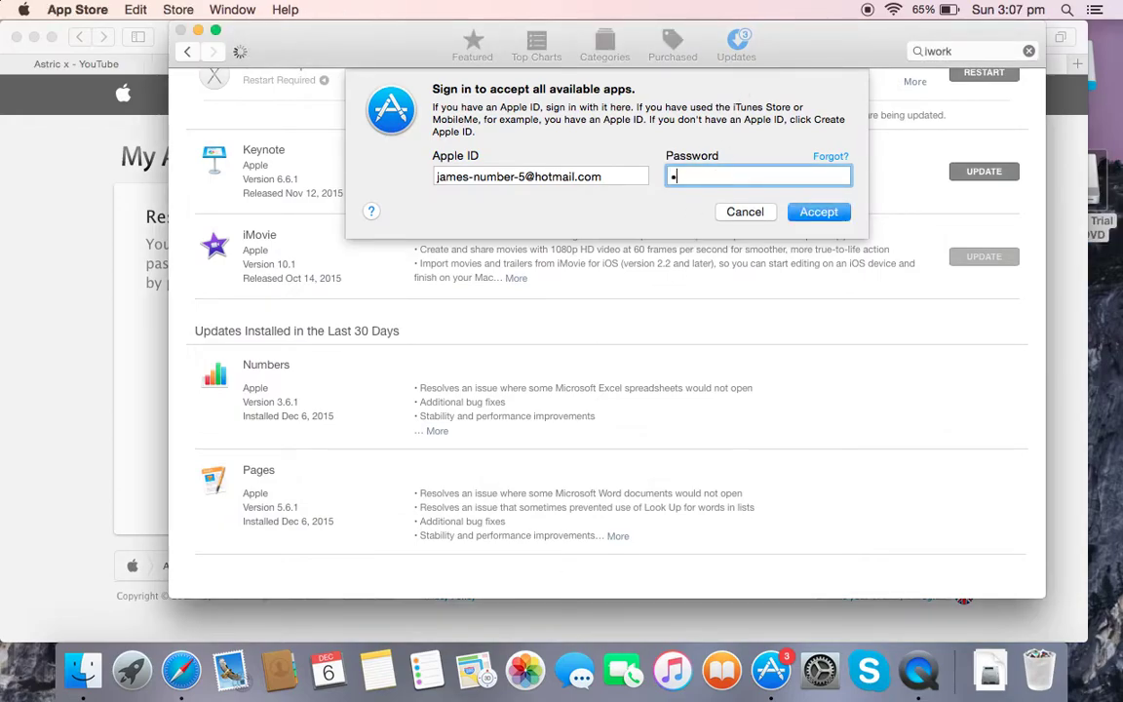
type("••••••••")
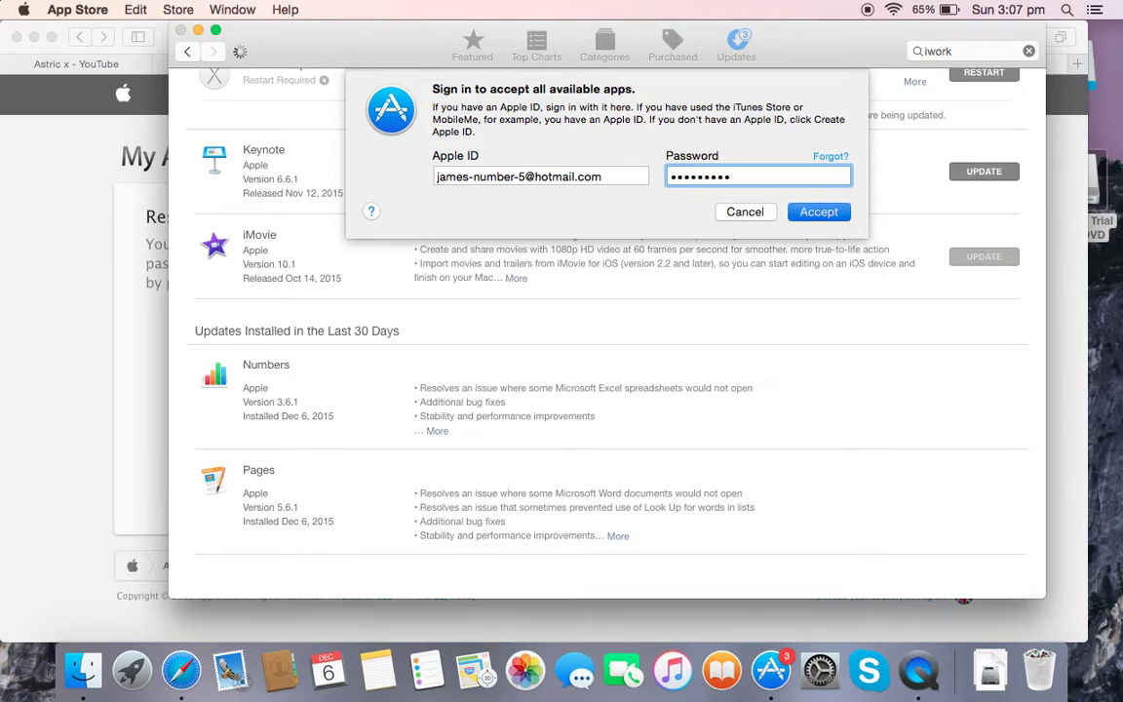
key("Return")
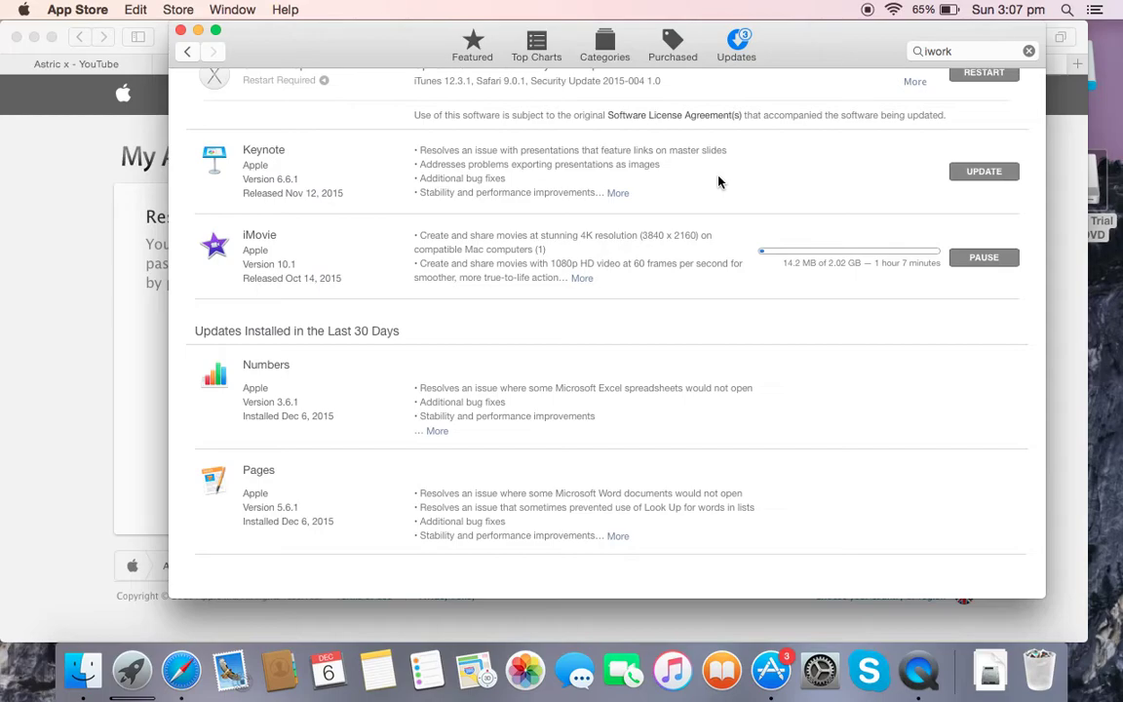
Step: Launch Pages from the Applications folder in a new Finder window
left_click(79, 689)
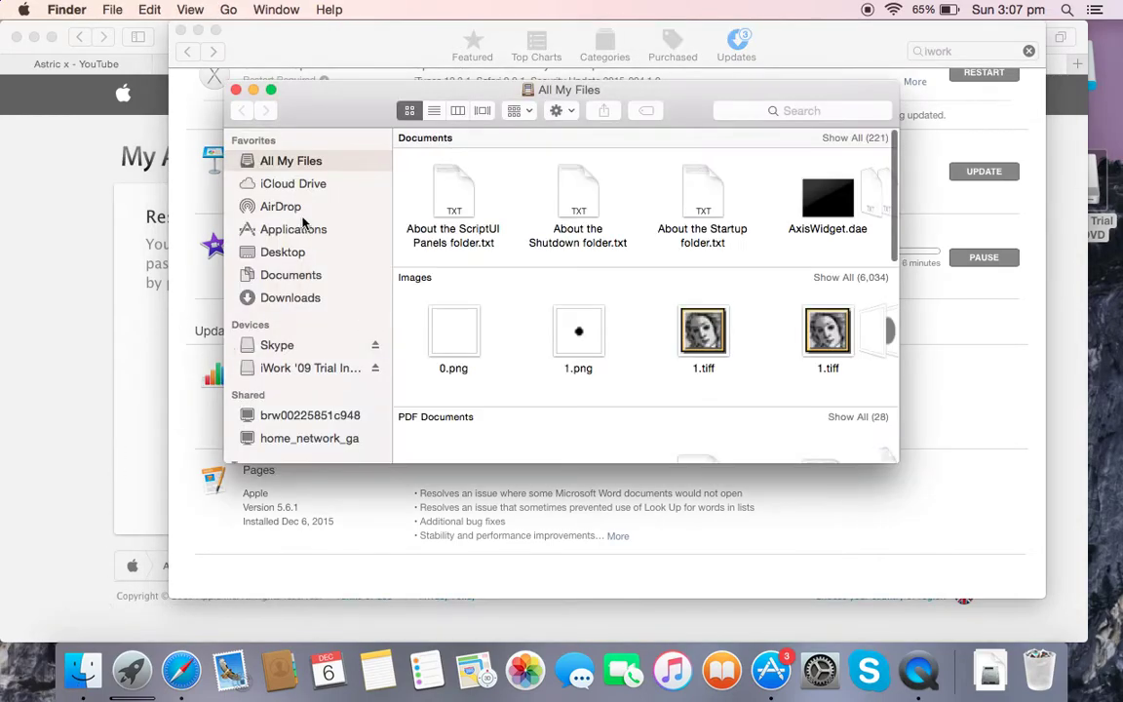
left_click(300, 231)
scroll(656, 401, "down", 10)
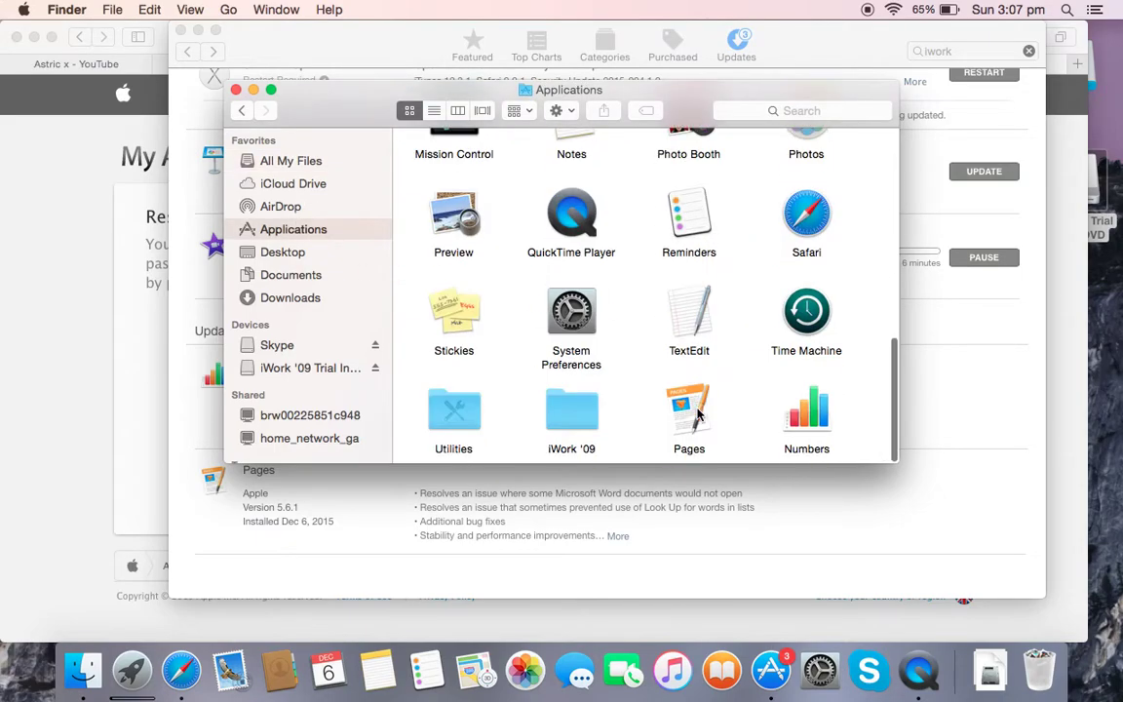
scroll(707, 370, "down", 1)
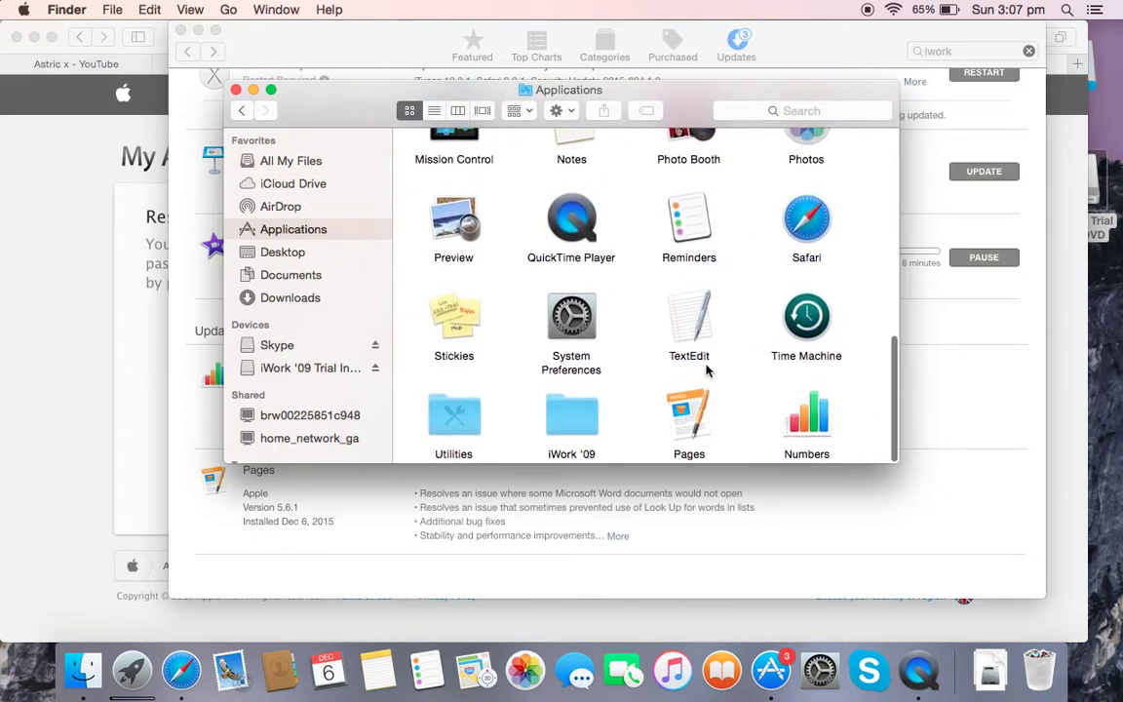
left_click(691, 419)
double_click(691, 419)
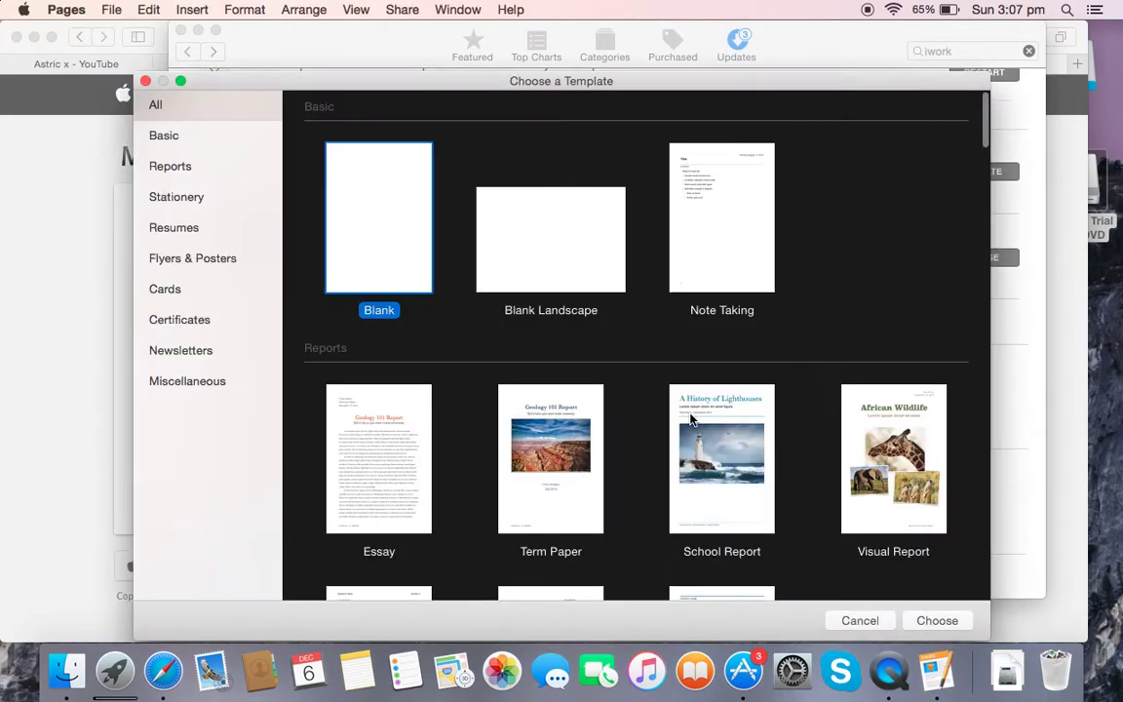
Step: Create a new Untitled document from the Blank template
scroll(795, 438, "down", 2)
scroll(795, 437, "down", 1)
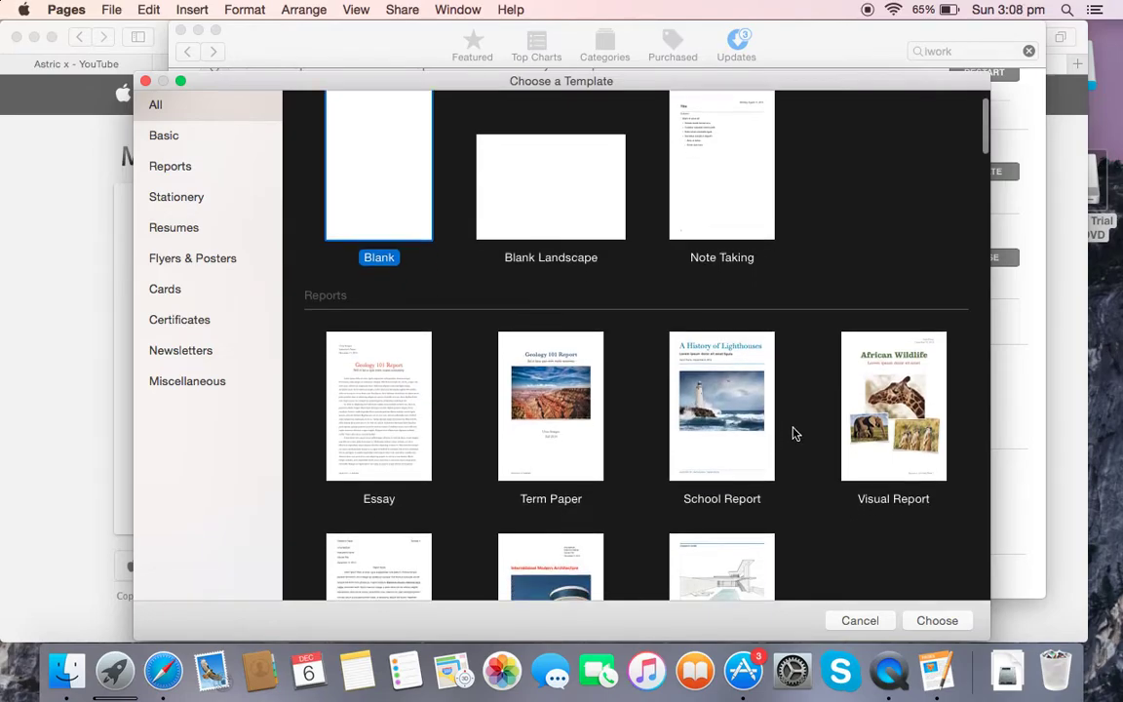
scroll(794, 438, "down", 5)
scroll(795, 436, "down", 5)
scroll(795, 434, "down", 5)
scroll(794, 434, "down", 1)
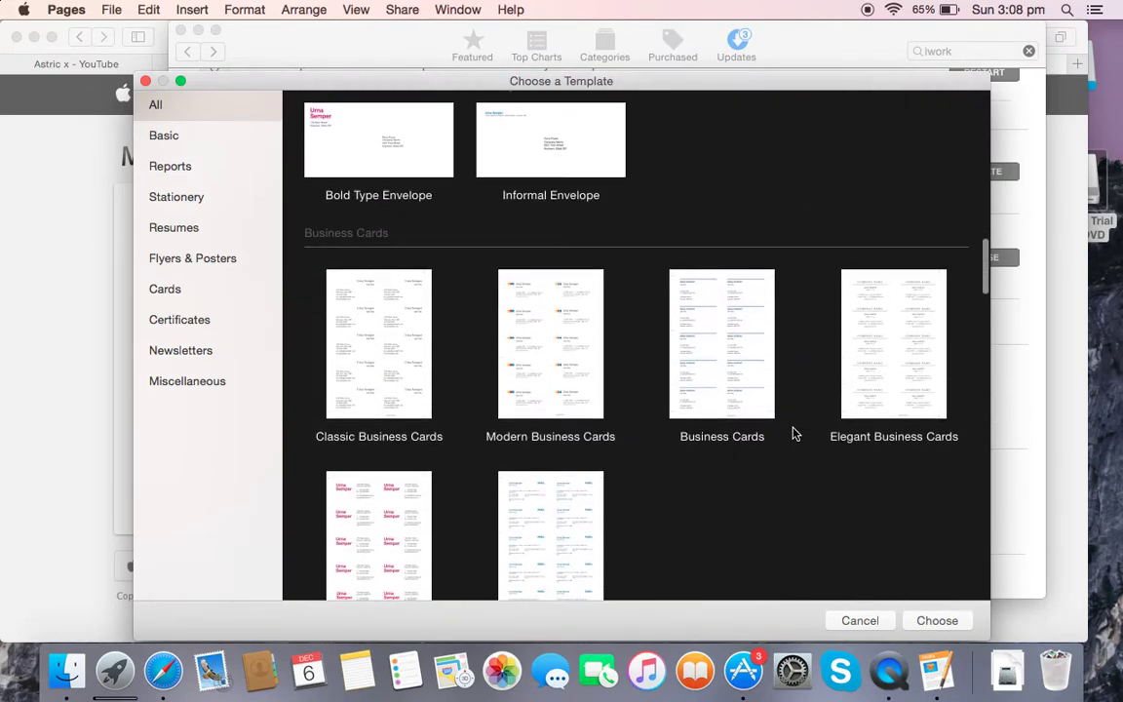
scroll(795, 434, "down", 10)
scroll(795, 434, "down", 3)
scroll(795, 434, "down", 6)
scroll(795, 434, "down", 5)
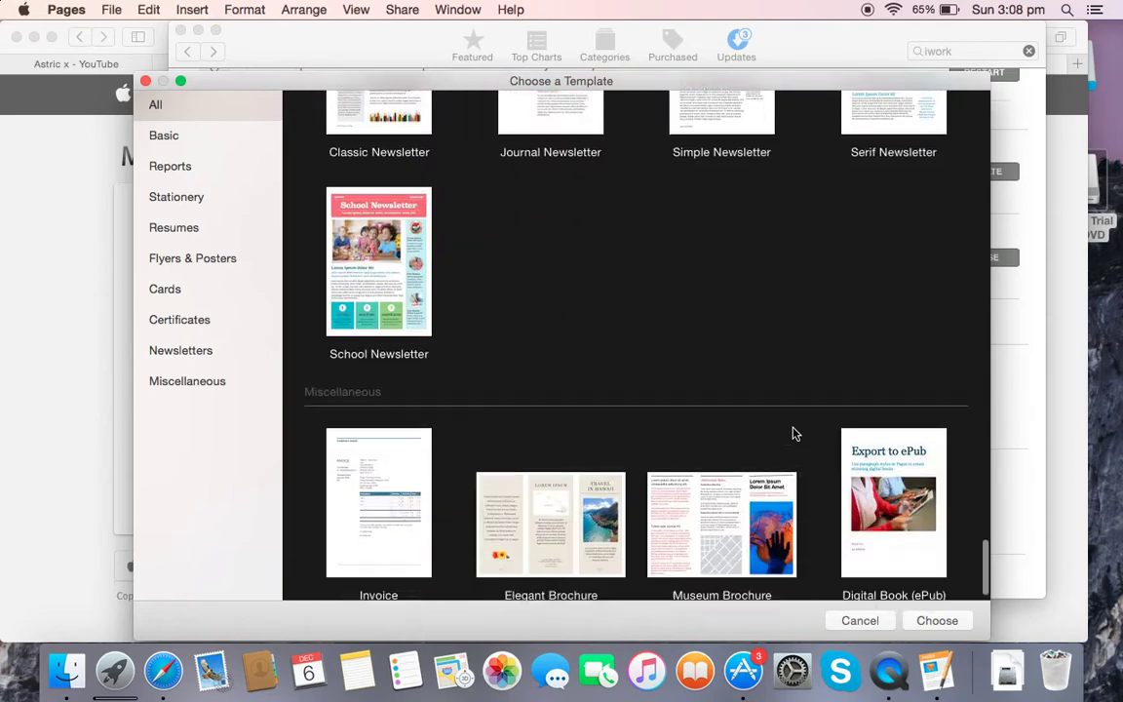
scroll(793, 431, "up", 15)
scroll(792, 431, "up", 10)
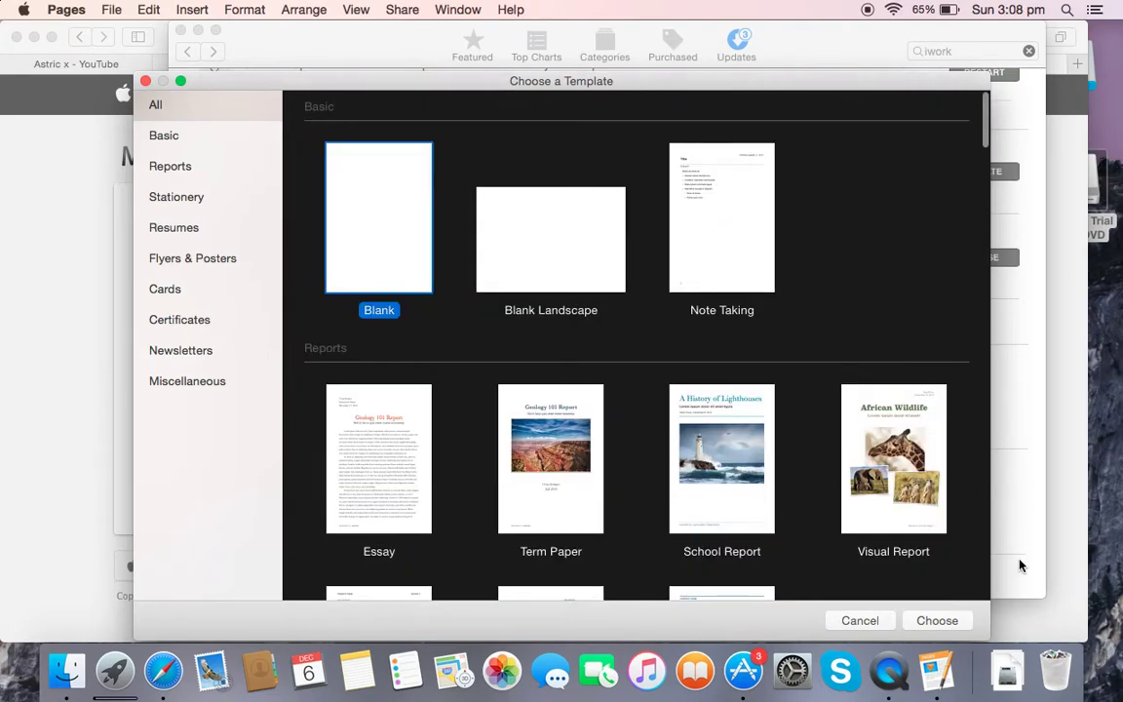
left_click(936, 620)
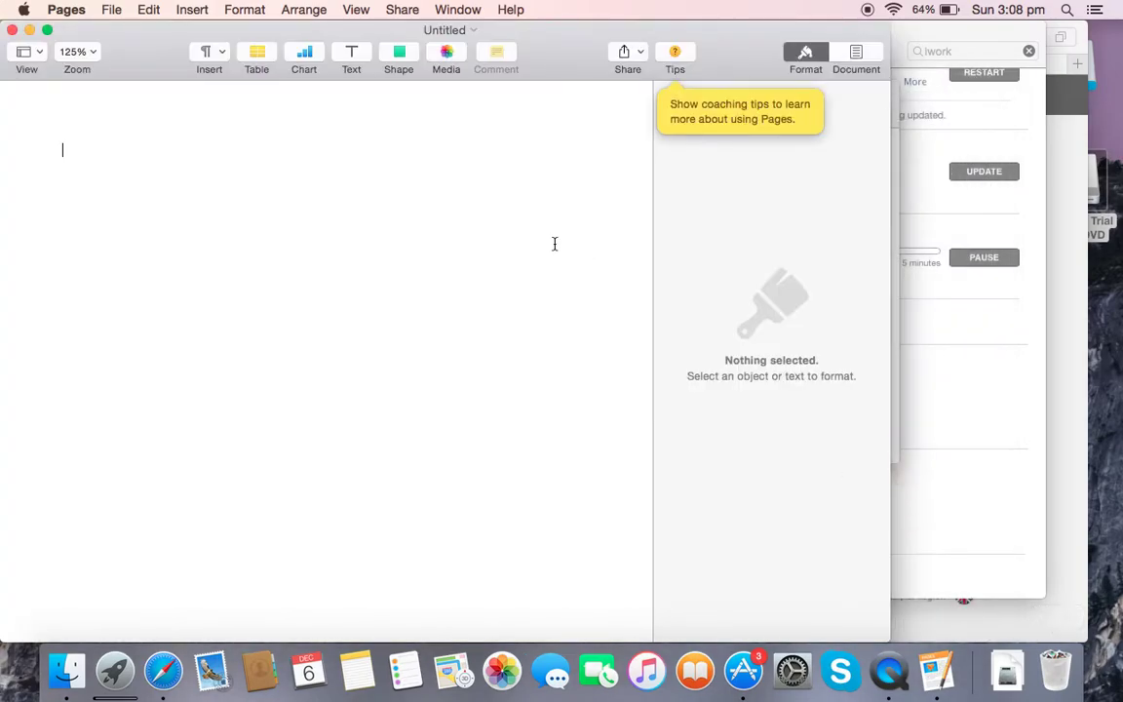
Step: Close the blank Pages document and return to App Store, iMovie at 34.3 MB of 2.02 GB
scroll(145, 253, "up", 3)
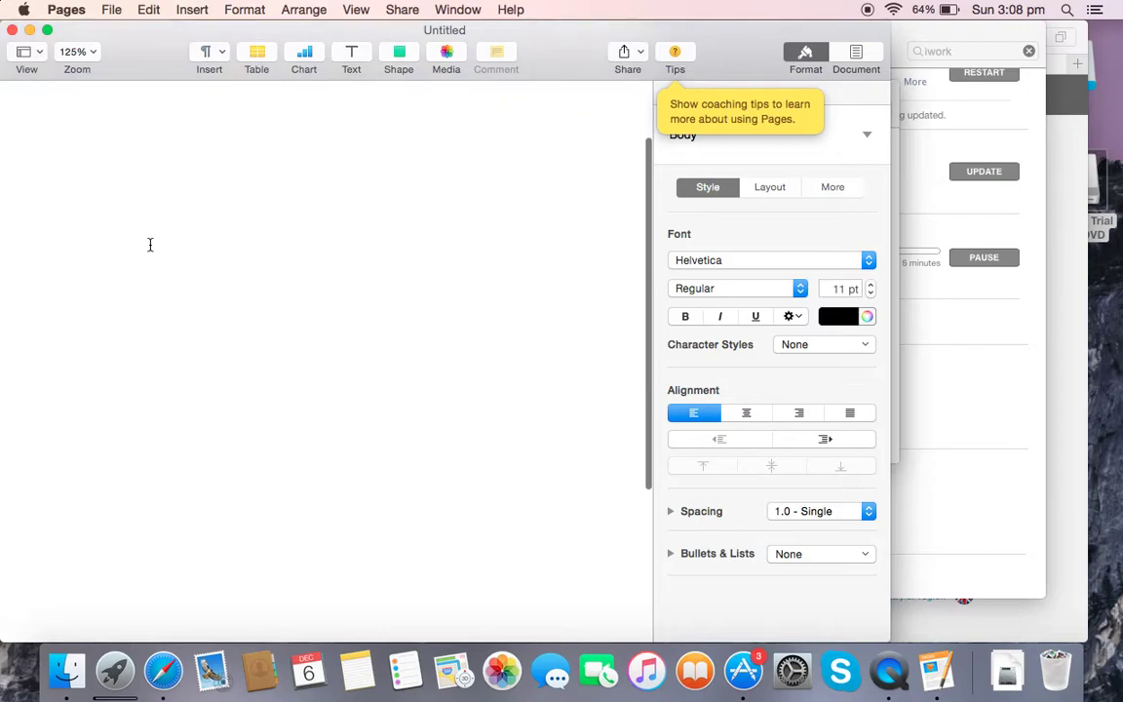
scroll(150, 240, "up", 2)
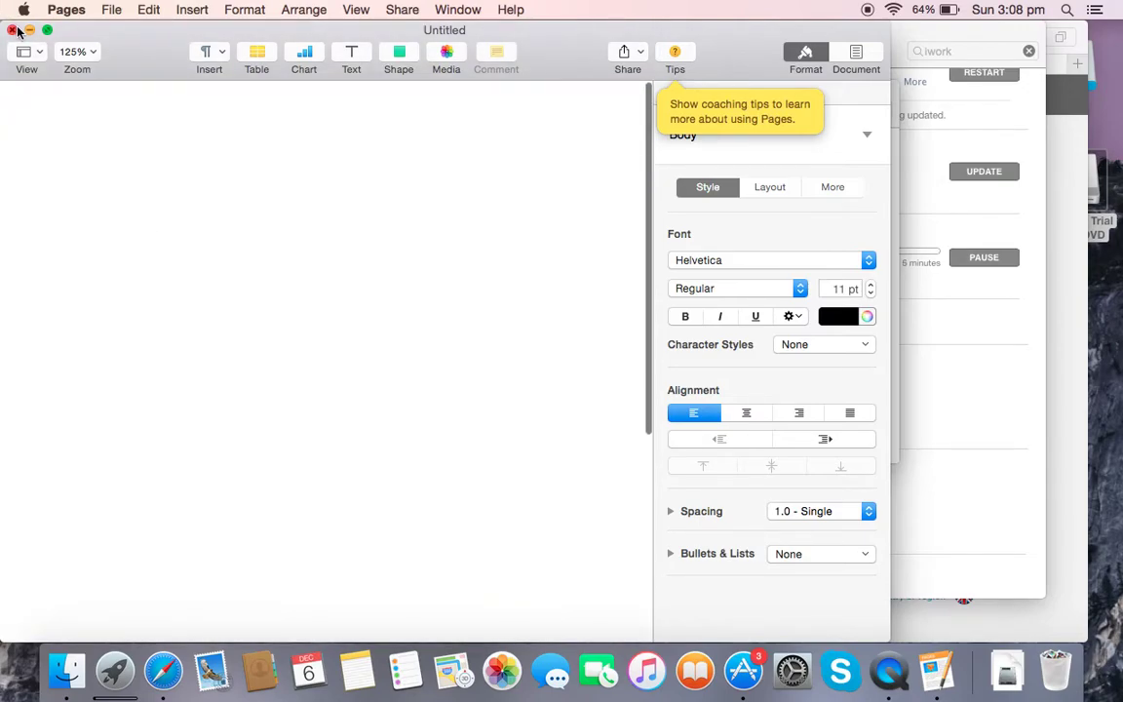
left_click(13, 30)
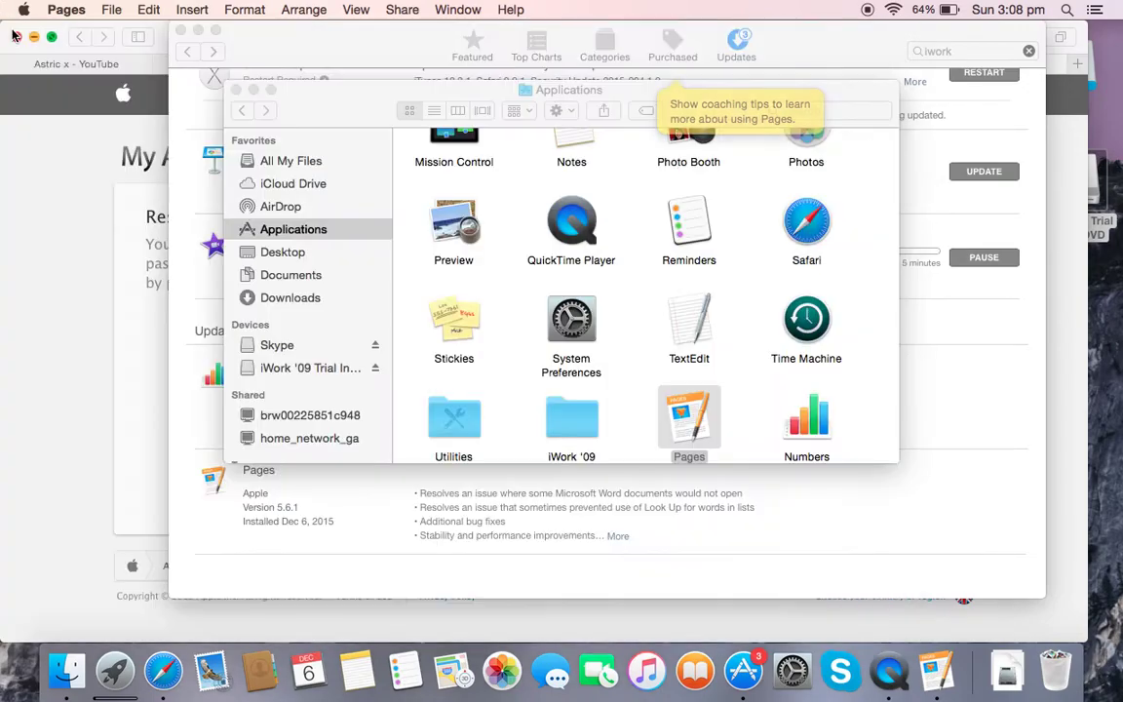
left_click(975, 341)
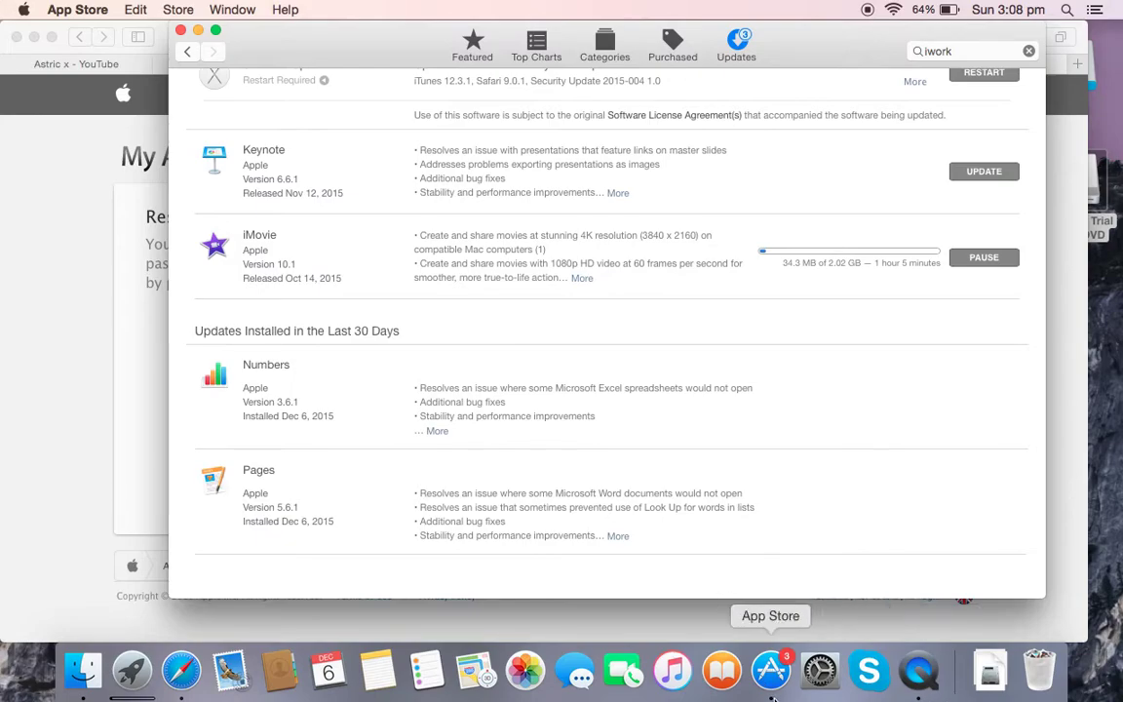